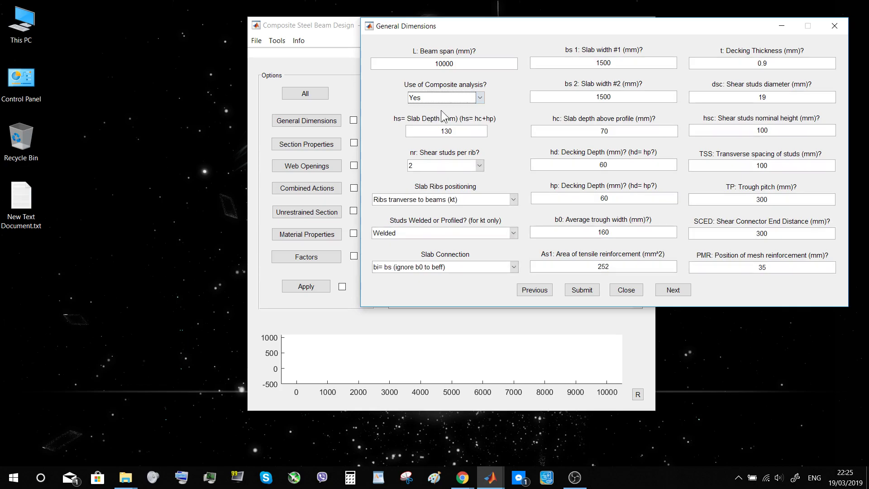
Step: Check the studs per rib, rib positioning, stud type and slab connection options, keep them, and submit the general dimensions
left_click(438, 163)
left_click(431, 162)
left_click(435, 201)
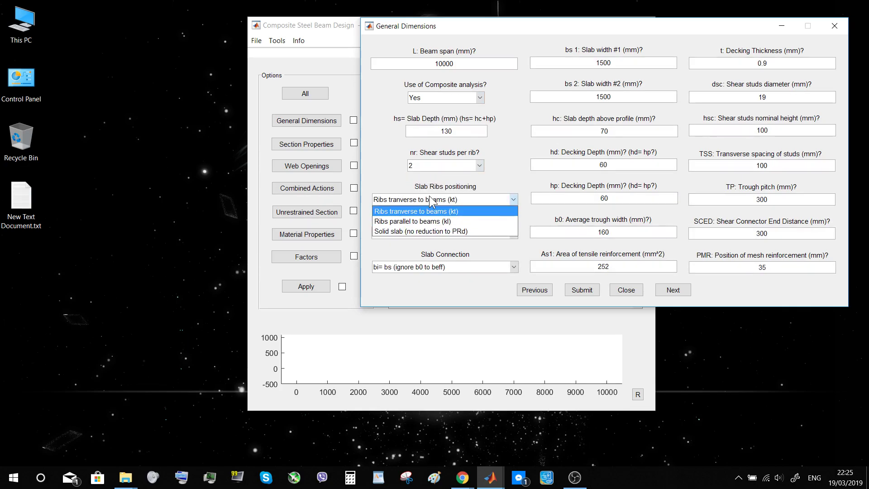
left_click(429, 199)
left_click(414, 229)
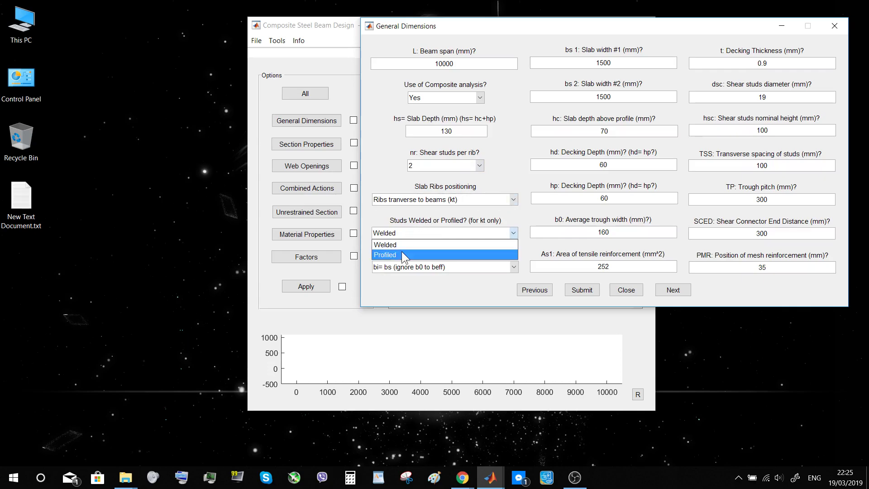
left_click(405, 239)
left_click(451, 267)
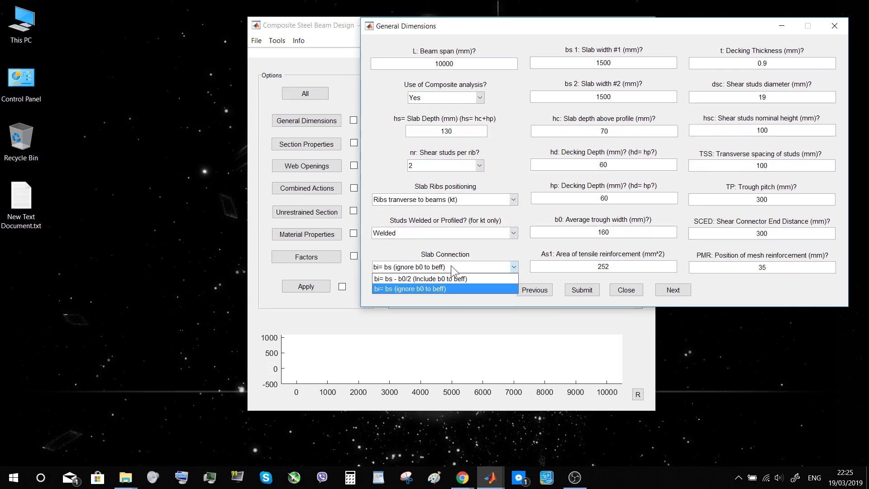
left_click(450, 265)
left_click(578, 292)
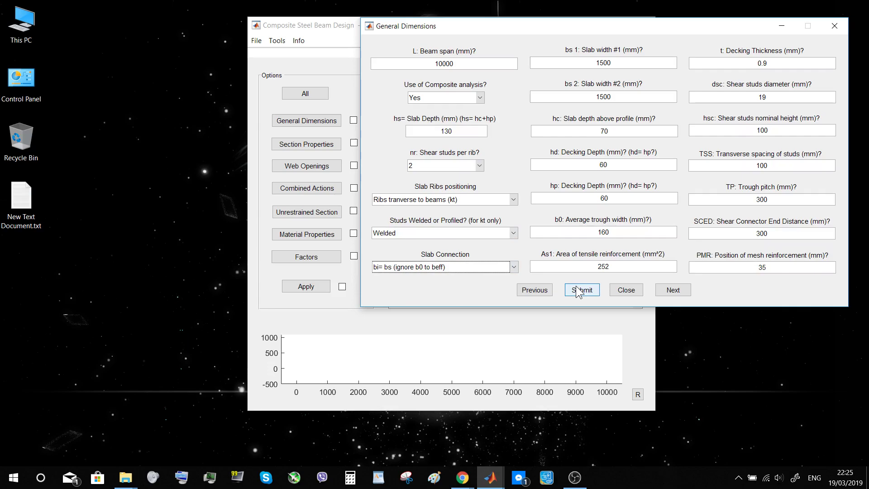
left_click(626, 290)
Step: Submit the section properties and load the 610x229x113 rolled section from the section table
left_click(306, 144)
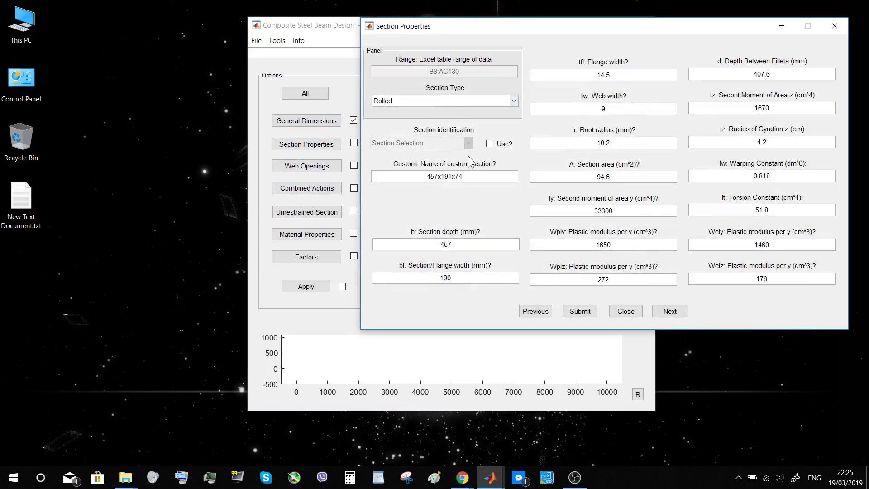
left_click(574, 312)
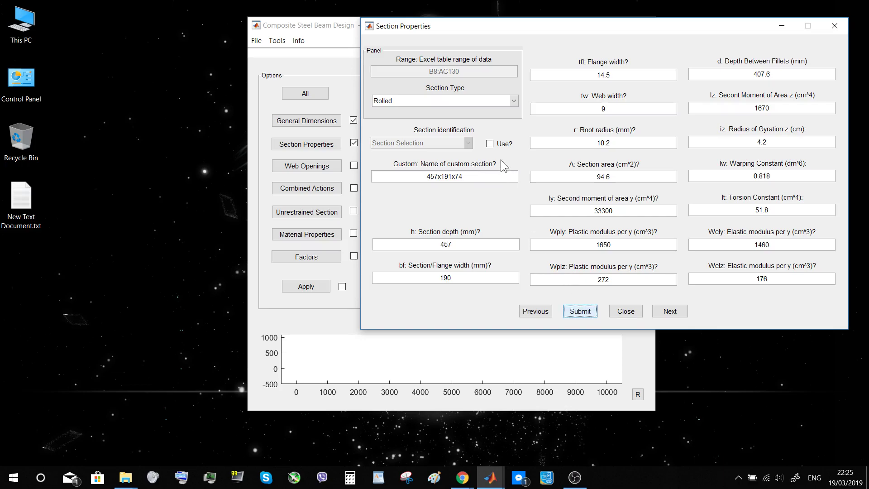
left_click(497, 145)
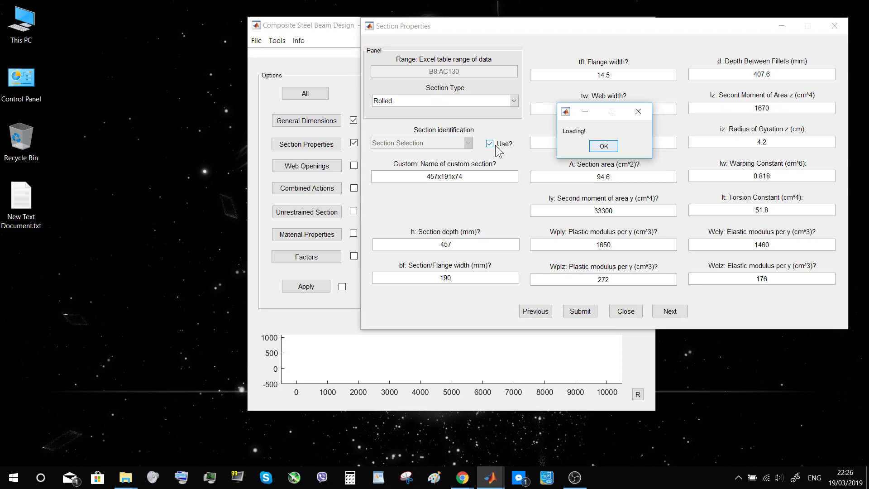
left_click(454, 145)
scroll(403, 307, "down", 8)
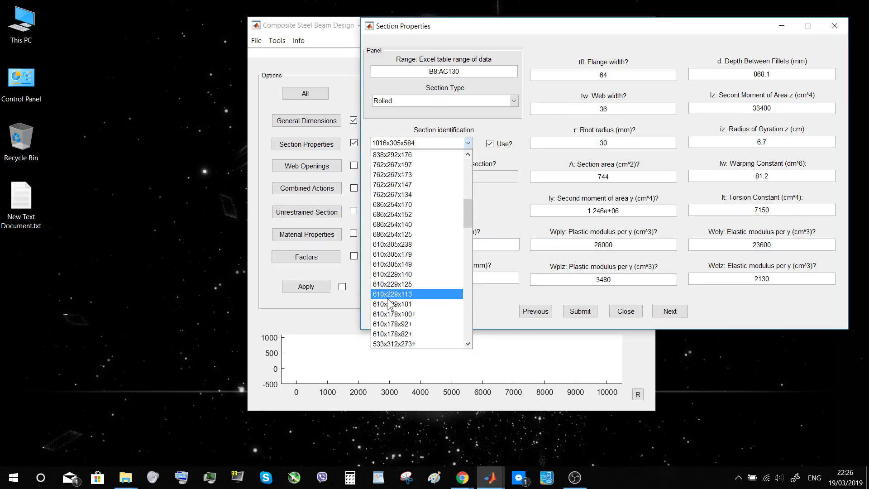
left_click(392, 293)
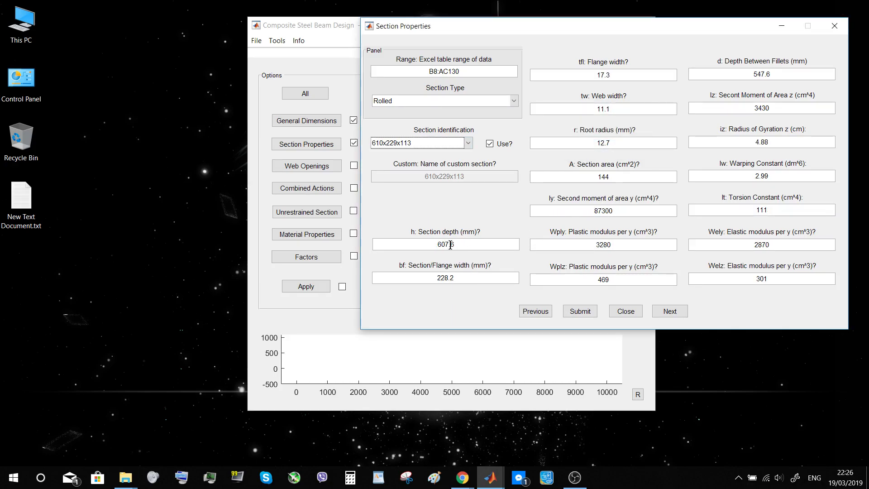
left_click(624, 311)
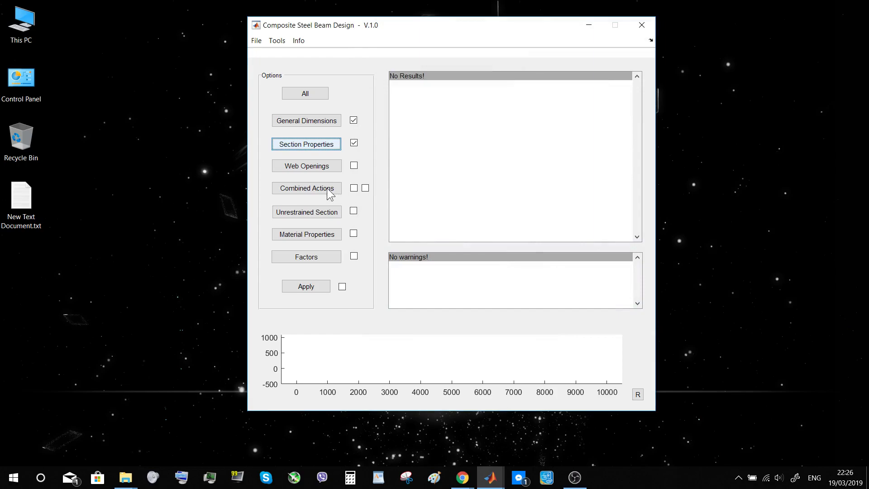
Step: Copy the first rectangular web opening's data, remove and re-add that opening, and submit the web openings
left_click(305, 167)
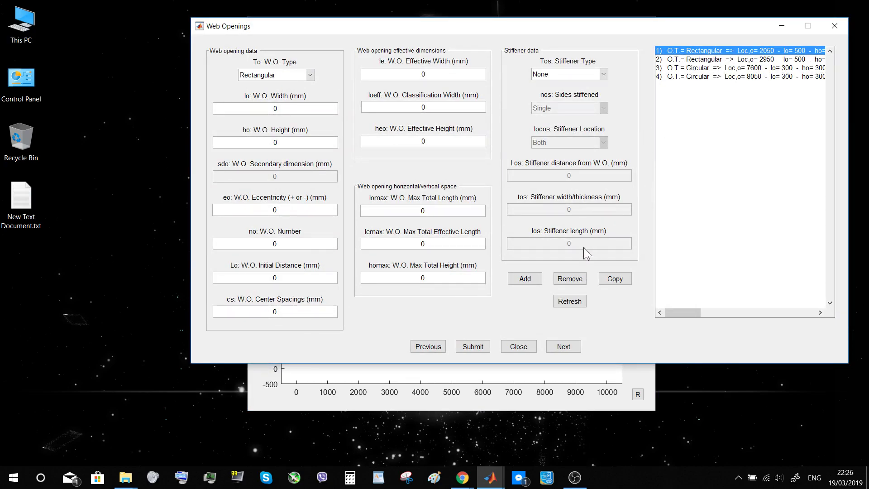
left_click(615, 278)
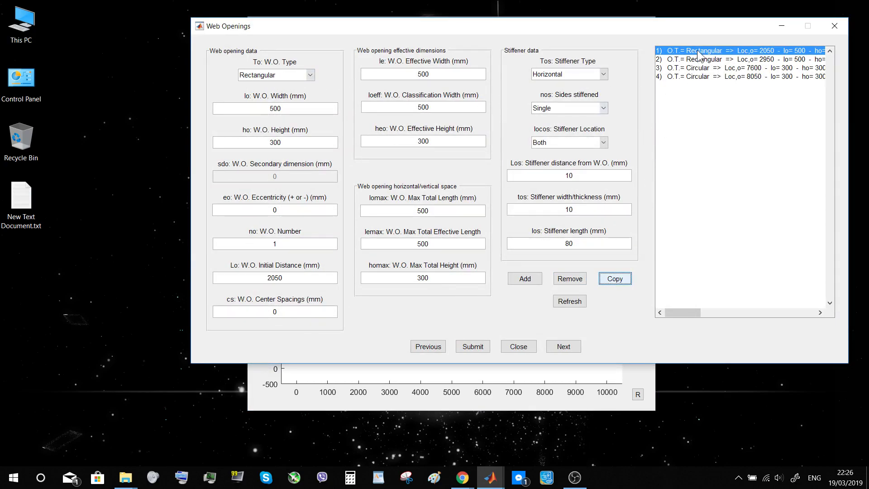
left_click(614, 279)
left_click(569, 283)
left_click(537, 277)
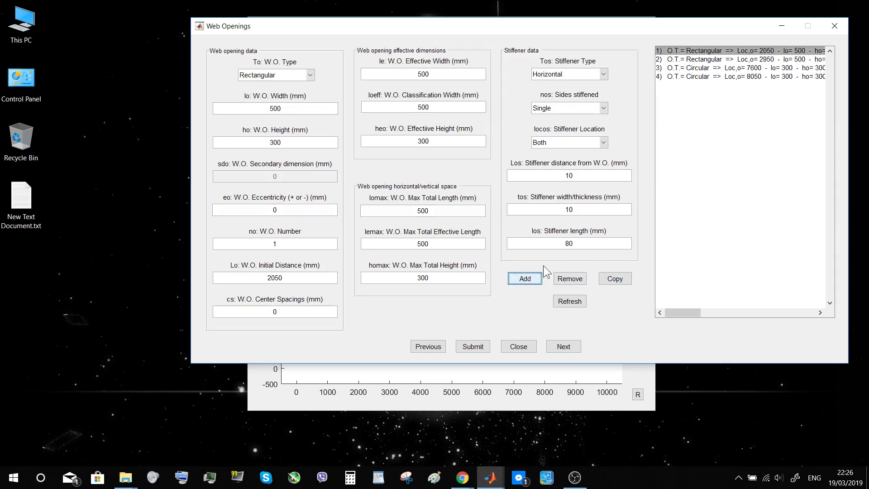
left_click(473, 348)
left_click(516, 348)
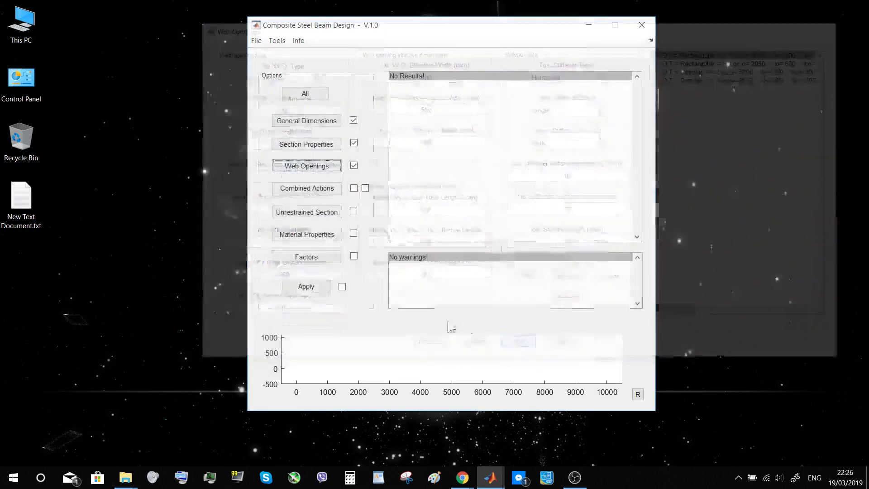
Step: In the combined actions' loadings, copy the -12.45 kN/m UDL with factor 1.25, remove and re-add it, and submit the loadings
left_click(319, 187)
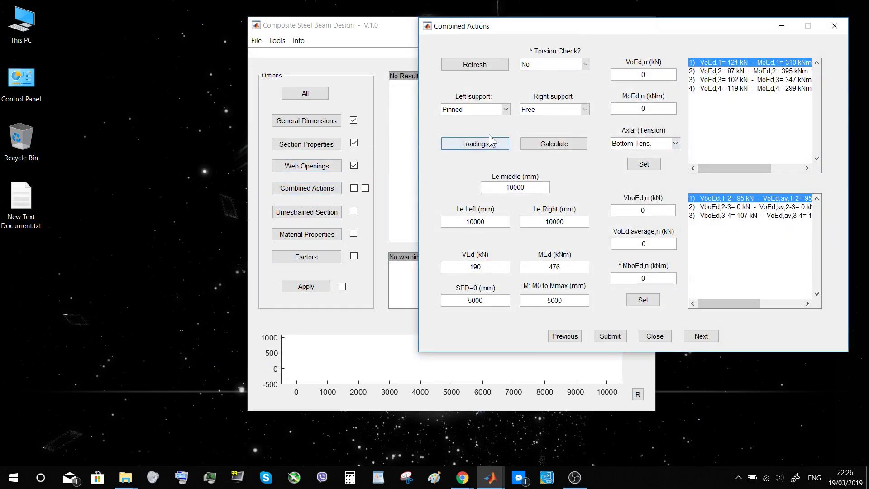
left_click(477, 145)
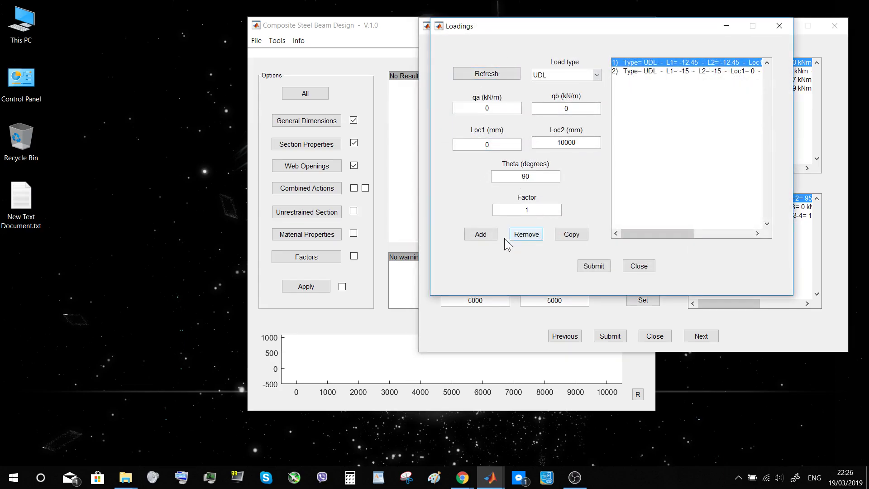
left_click(568, 239)
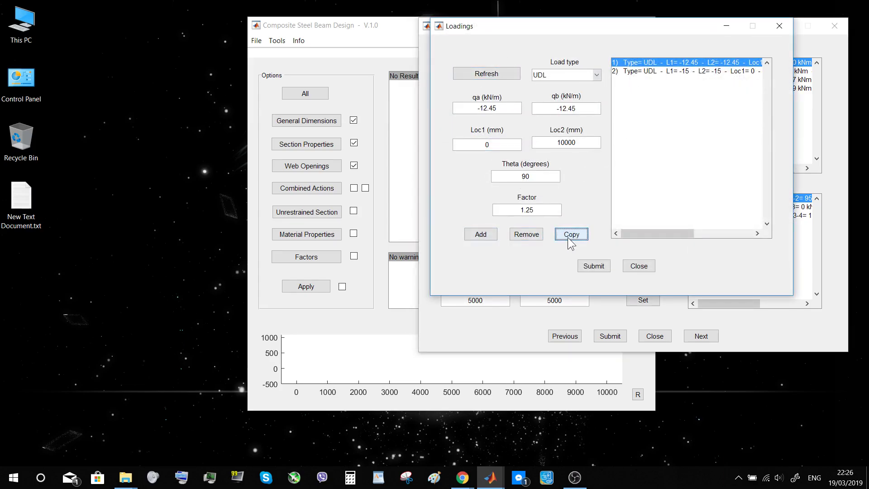
left_click(524, 235)
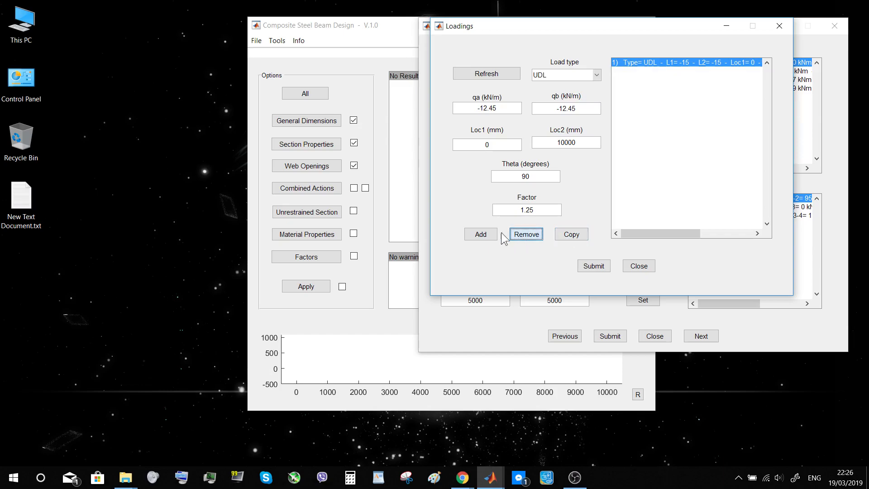
left_click(478, 235)
left_click(593, 266)
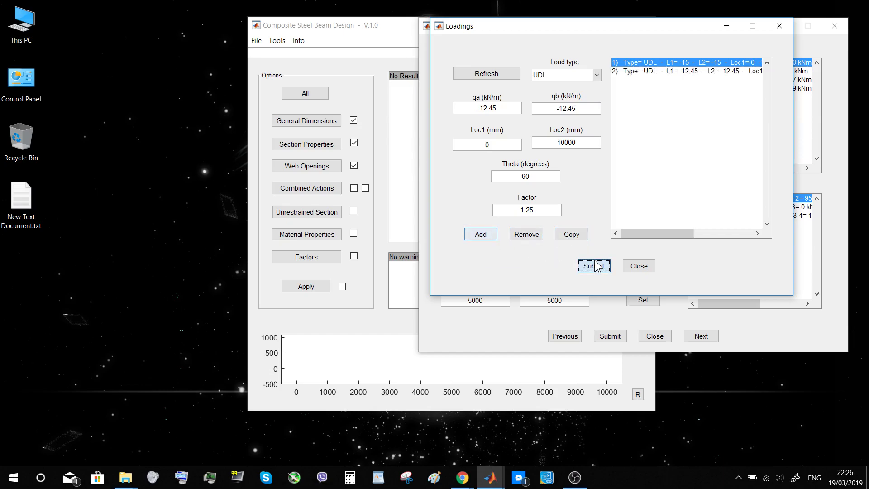
left_click(638, 267)
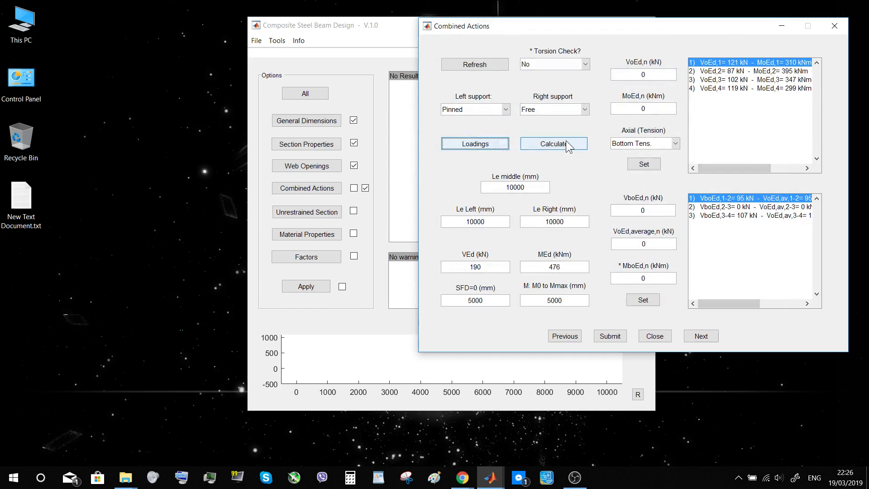
Step: Calculate and submit the combined actions, comparing the shear force and bending moment diagrams side by side
left_click(553, 144)
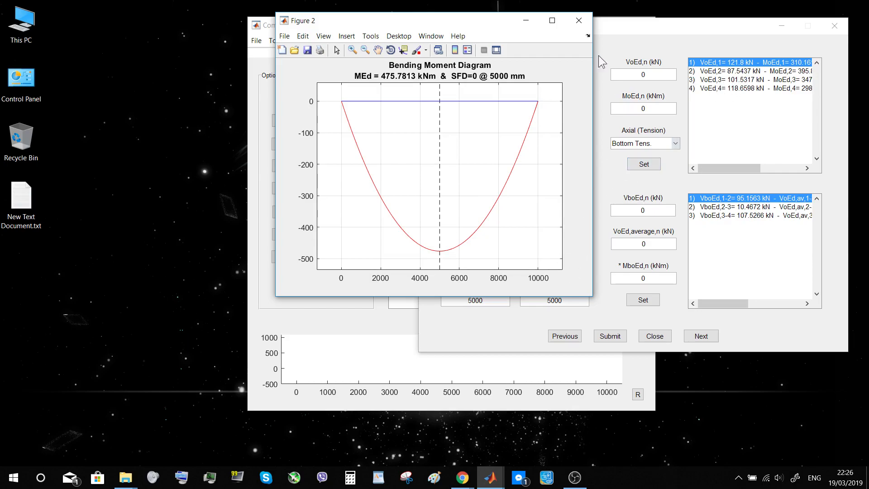
left_click_drag(480, 20, 367, 50)
left_click_drag(650, 95, 606, 49)
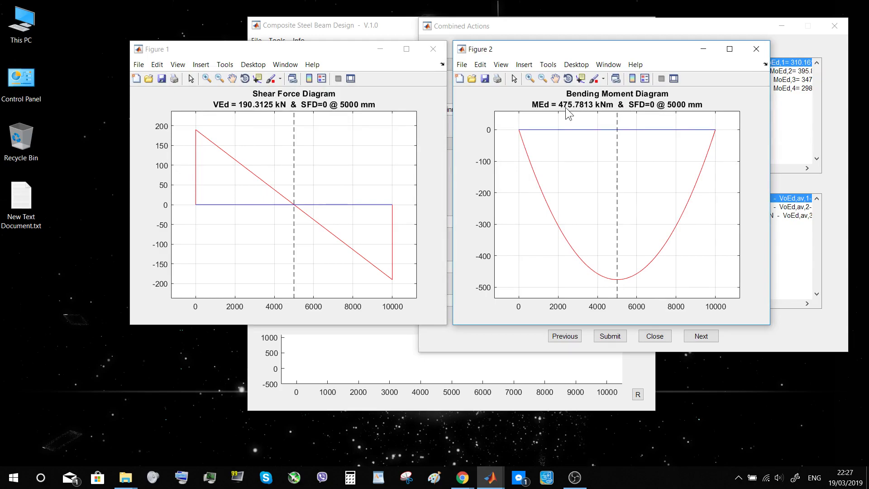
left_click(756, 49)
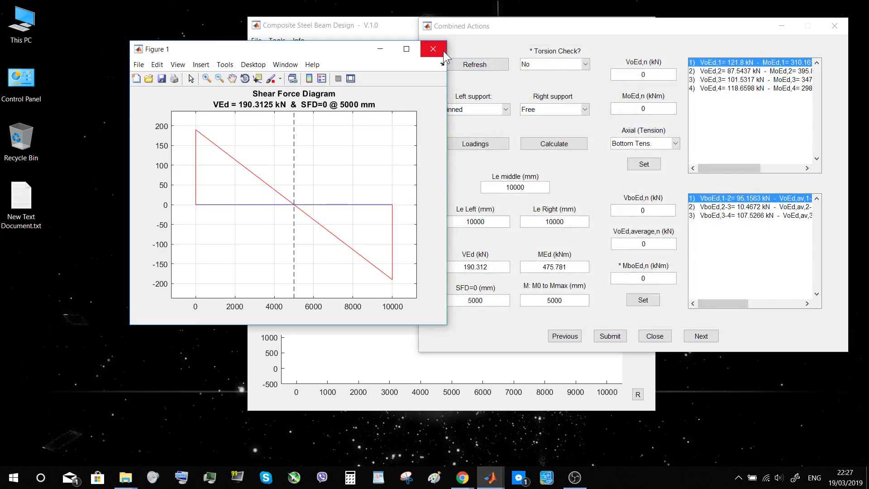
left_click(440, 50)
left_click(610, 336)
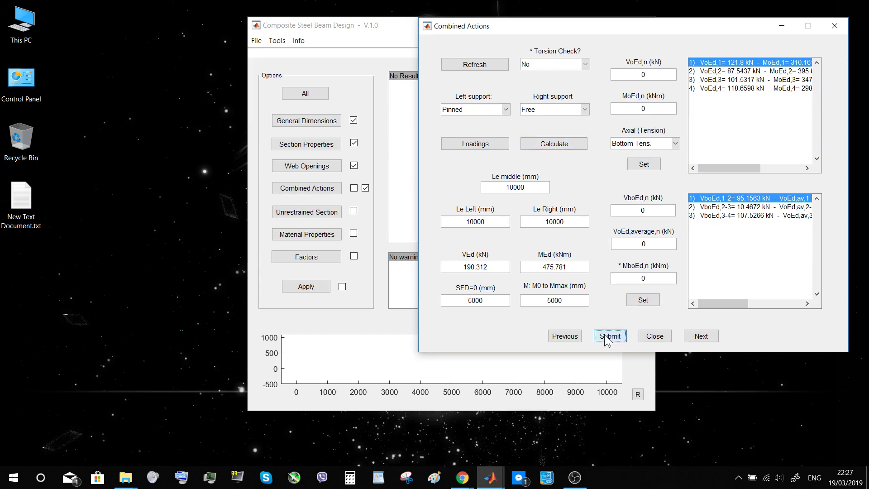
left_click(652, 339)
Step: Try the unrestrained option in the unrestrained section data, set the beam back to restrained, and submit
left_click(304, 213)
left_click(585, 67)
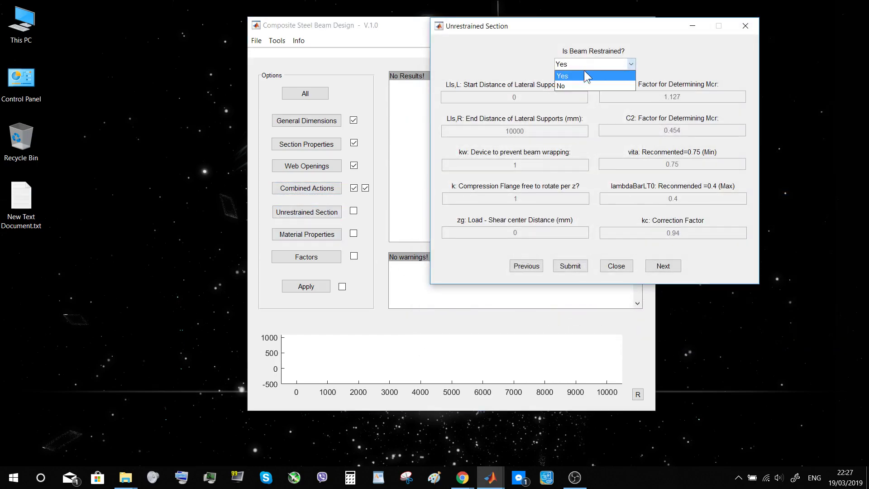
left_click(574, 82)
left_click(577, 62)
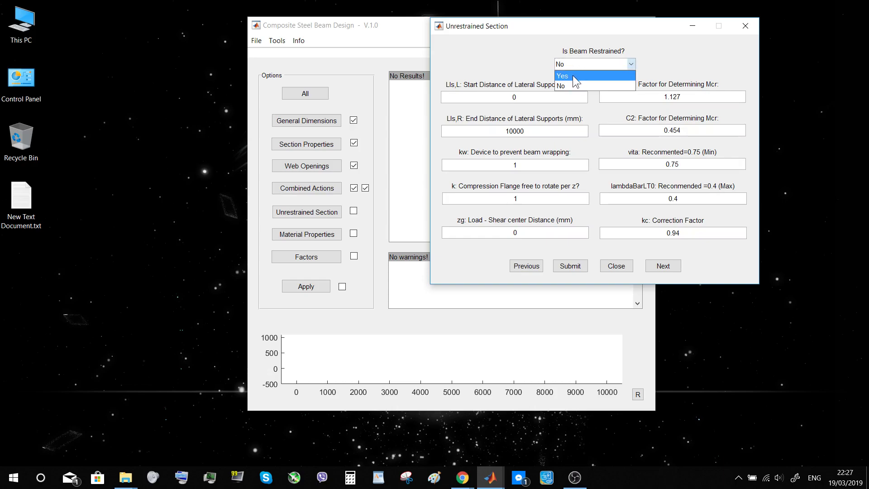
left_click(571, 76)
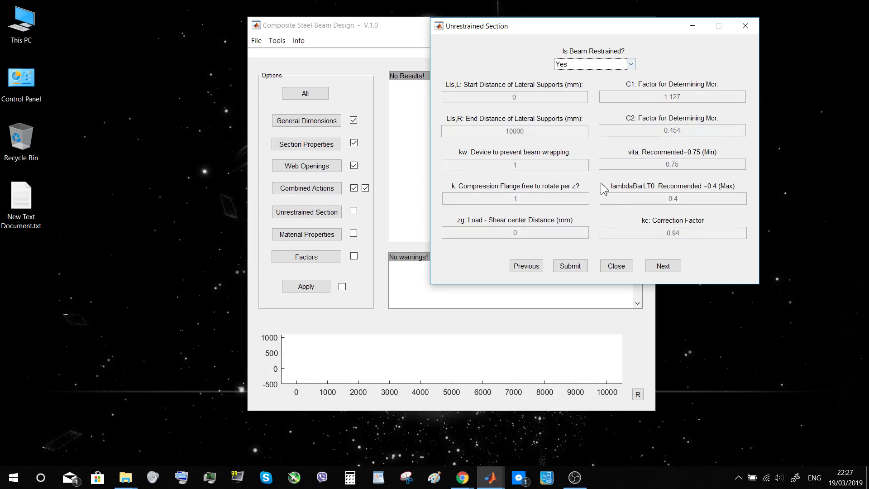
left_click(570, 266)
left_click(616, 266)
Step: Keep S355 as the steel section type and submit the material properties
left_click(298, 235)
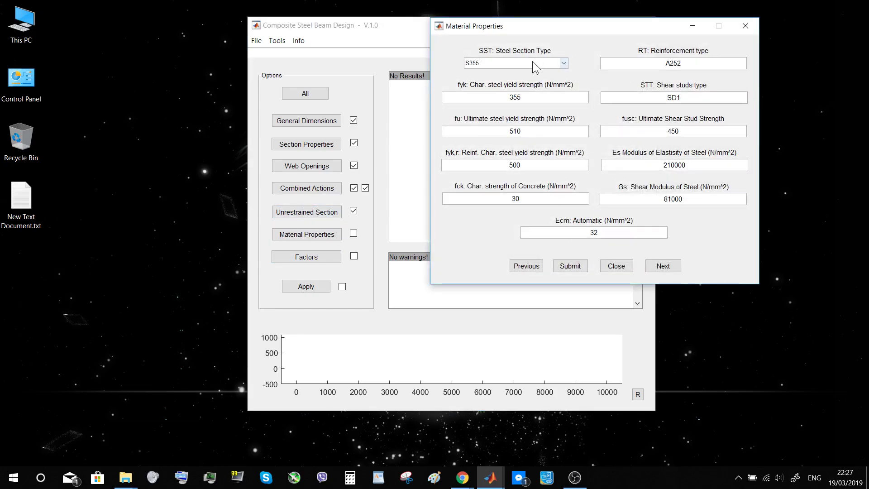
left_click(532, 61)
left_click(533, 63)
left_click(570, 268)
left_click(617, 267)
Step: Review the safety factors and submit them with their default values
left_click(317, 258)
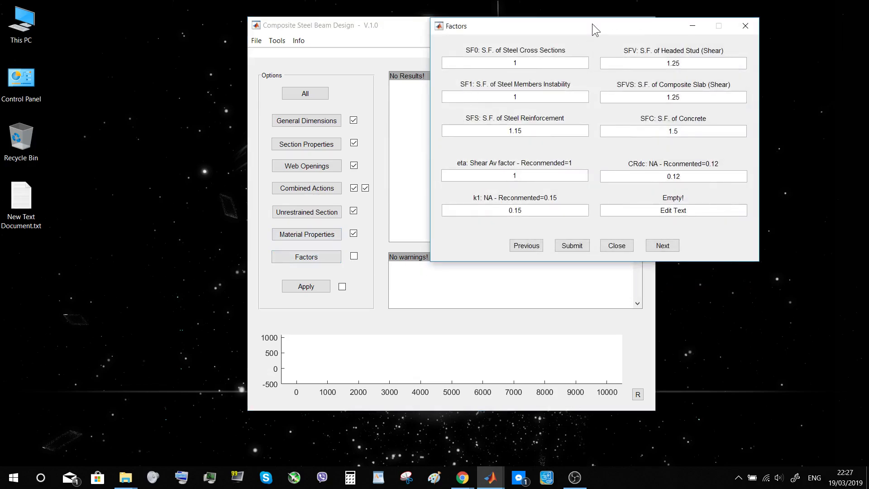
left_click_drag(592, 23, 519, 39)
left_click(500, 261)
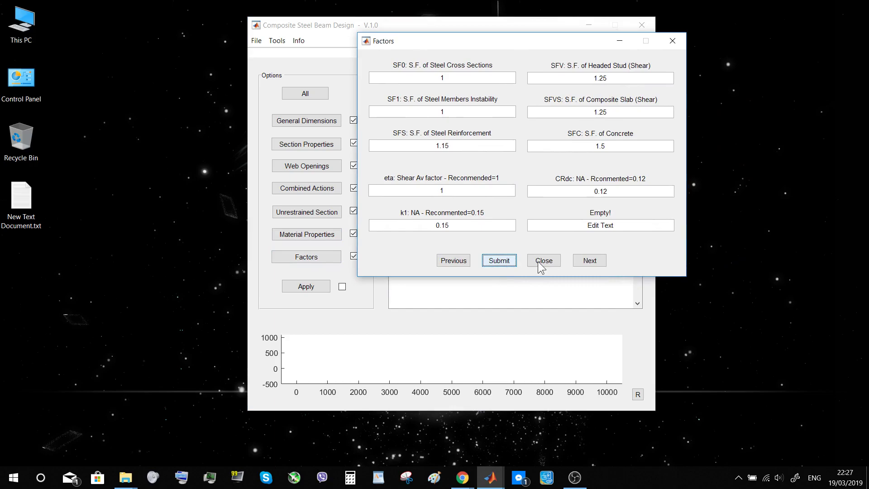
left_click(543, 263)
Step: Refresh the beam elevation drawing and run the design calculation
left_click(637, 395)
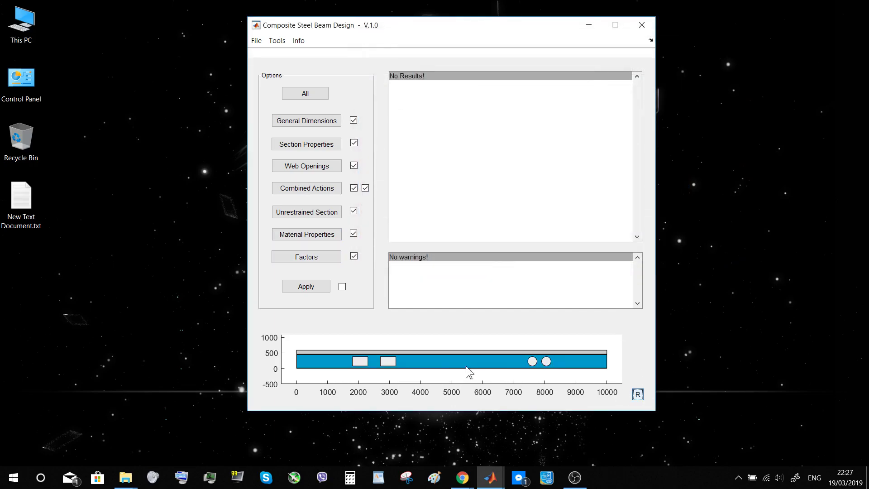
left_click(301, 286)
left_click(322, 288)
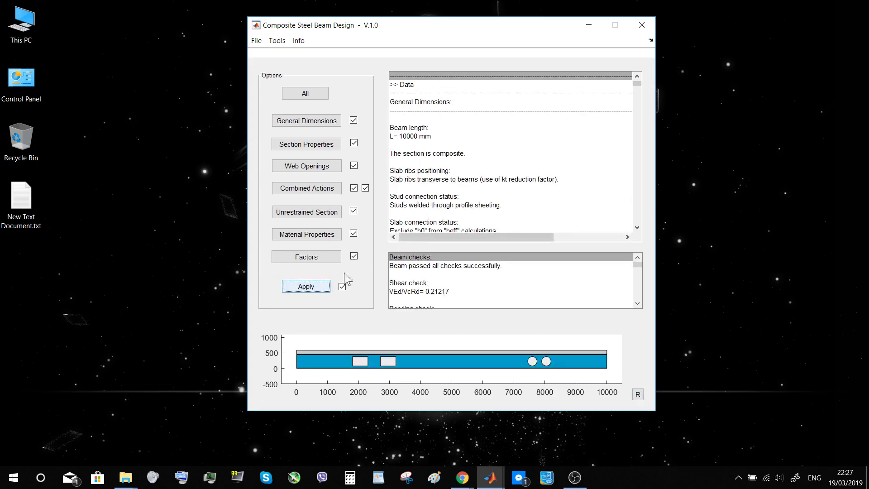
Step: Examine the calculation report from the input data down to the web post shear and bending resistance sections
scroll(468, 170, "down", 5)
scroll(468, 174, "down", 8)
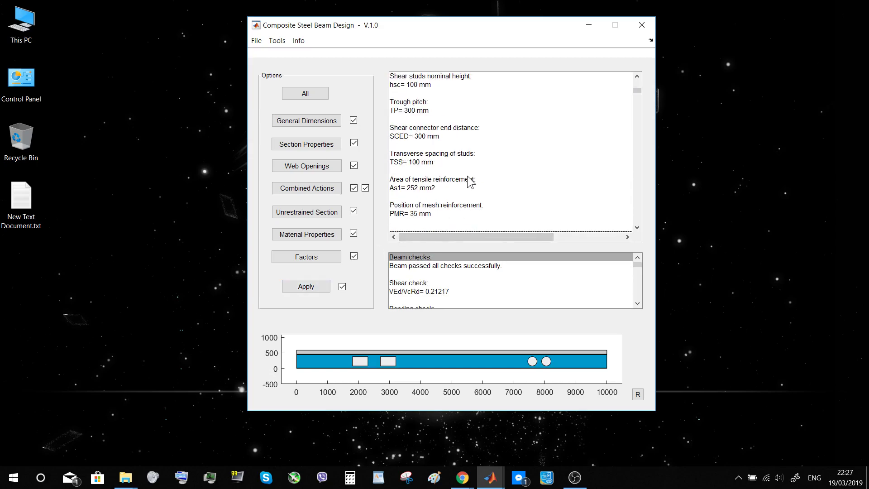
left_click_drag(637, 96, 636, 204)
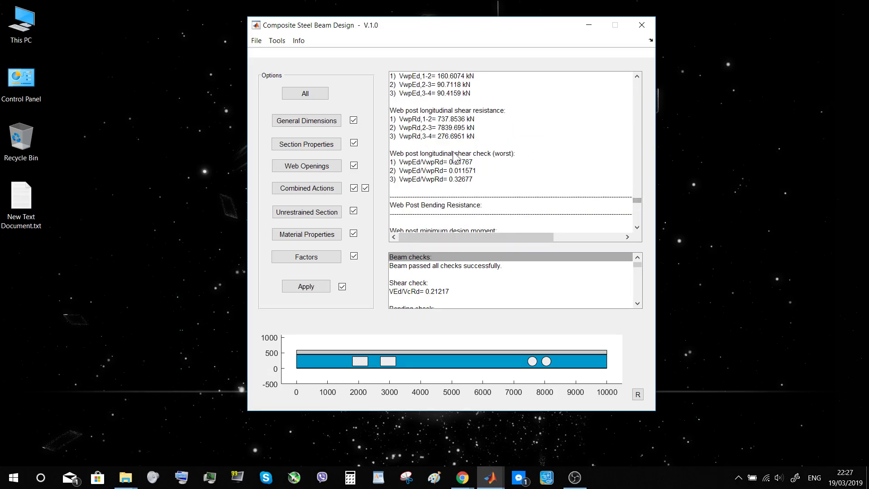
scroll(432, 211, "down", 1)
left_click(422, 180)
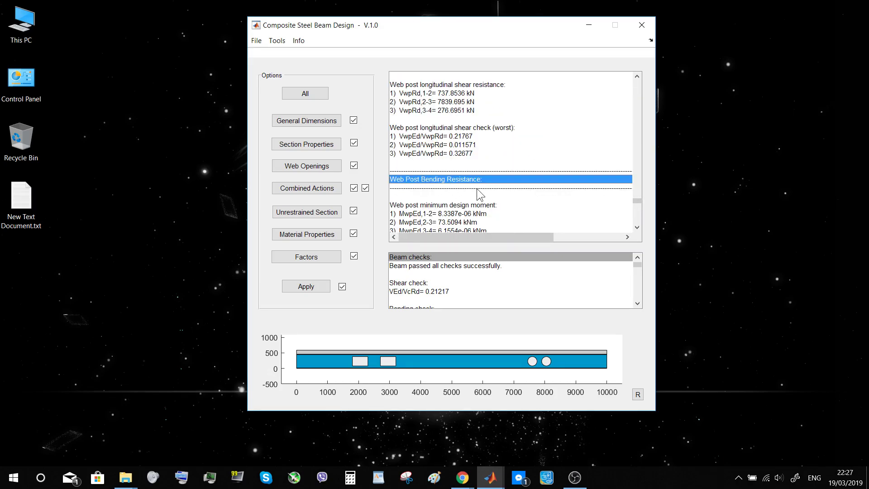
Step: Examine the slab bending resistance and Vierendeel bending results at the openings in the calculation report
scroll(478, 192, "down", 12)
left_click(432, 145)
scroll(544, 159, "down", 10)
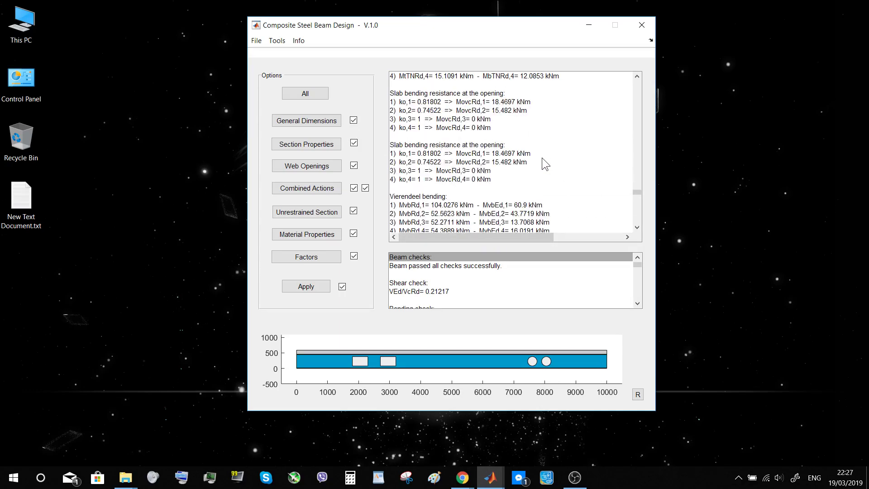
Step: Examine the beam checks summary for shear, bending and bending at the web openings
left_click(473, 290)
scroll(428, 281, "down", 1)
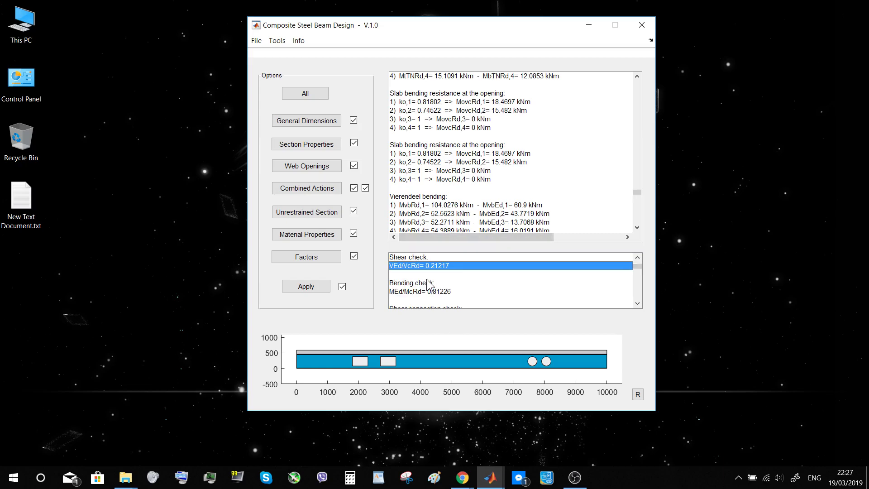
left_click(413, 292)
left_click(407, 284)
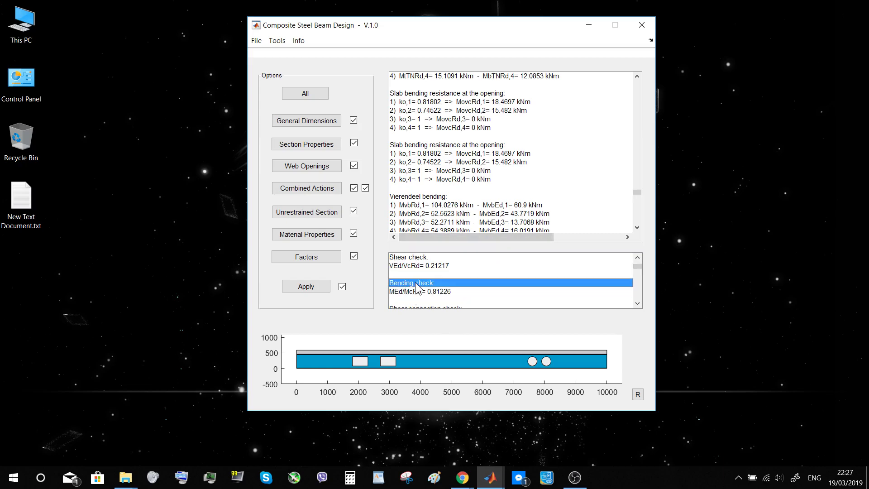
left_click(439, 292)
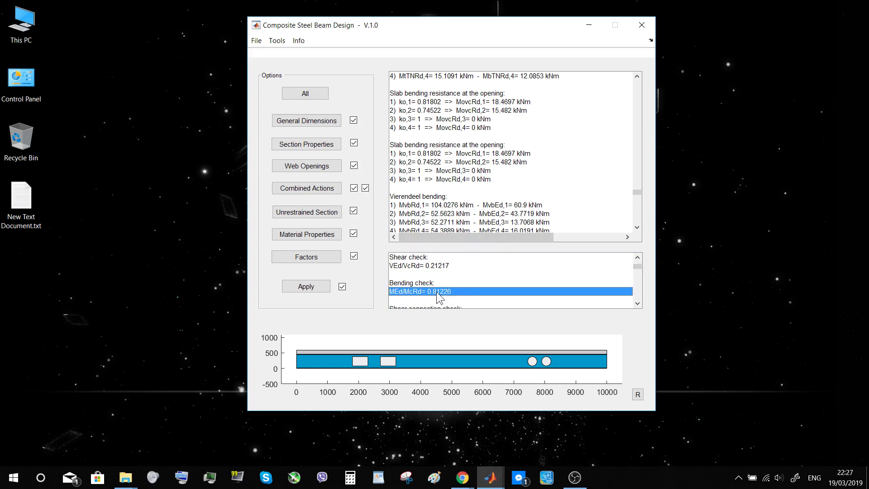
scroll(470, 292, "down", 5)
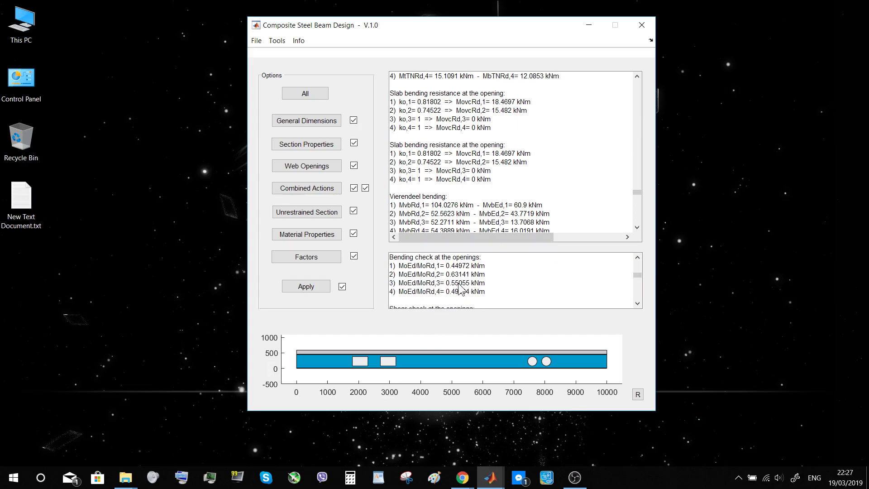
left_click(439, 257)
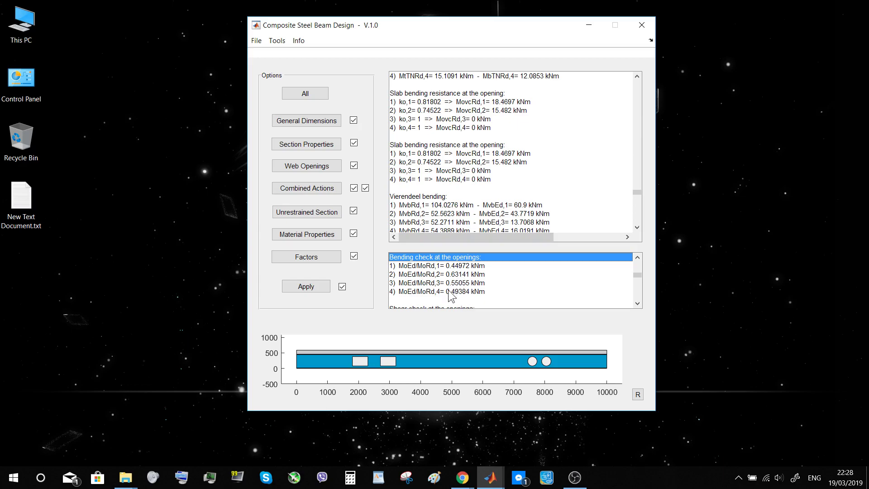
left_click(456, 277)
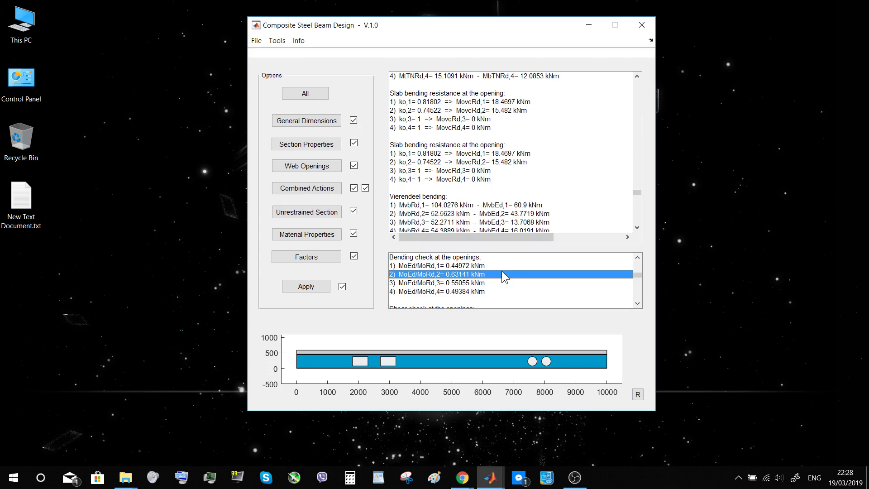
Step: Examine the Vierendeel bending check and the web post checks down to the reduced web post shear check
scroll(502, 276, "down", 2)
scroll(501, 271, "down", 3)
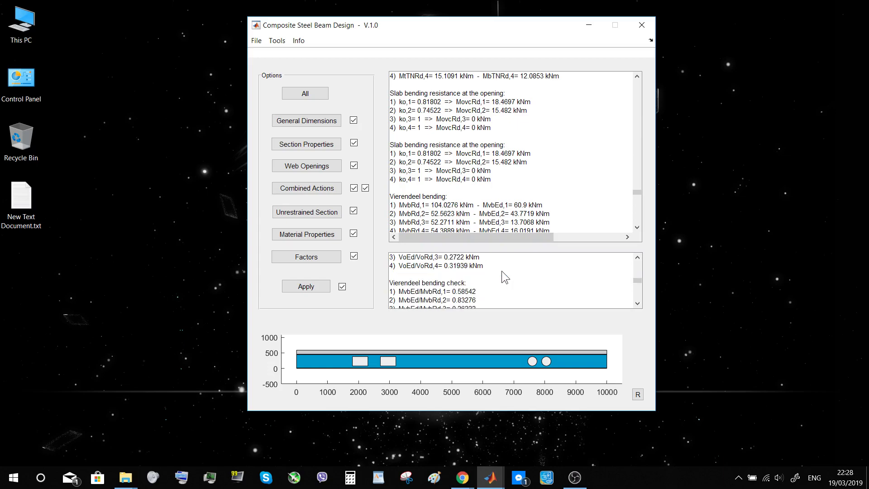
scroll(502, 271, "up", 1)
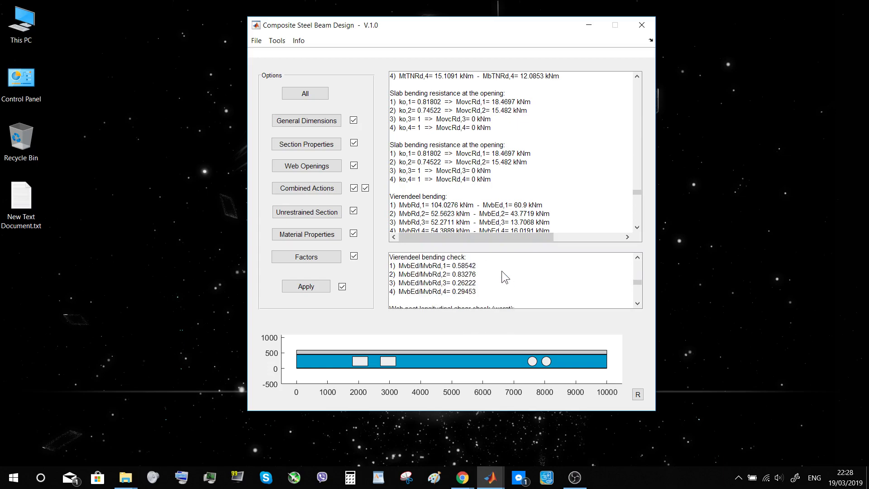
left_click(467, 268)
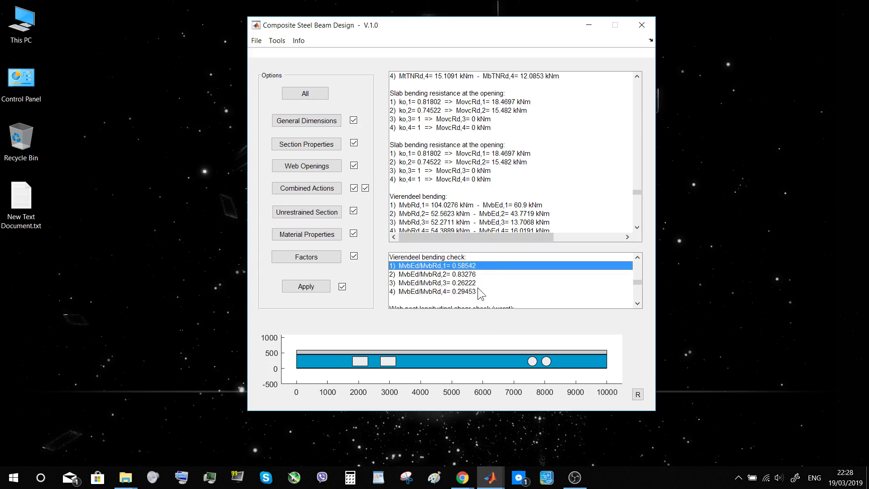
left_click(456, 274)
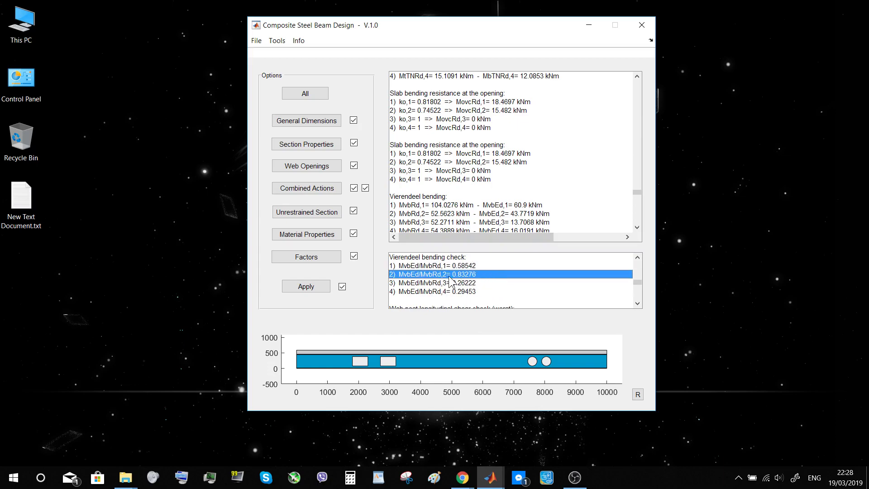
scroll(478, 282, "down", 5)
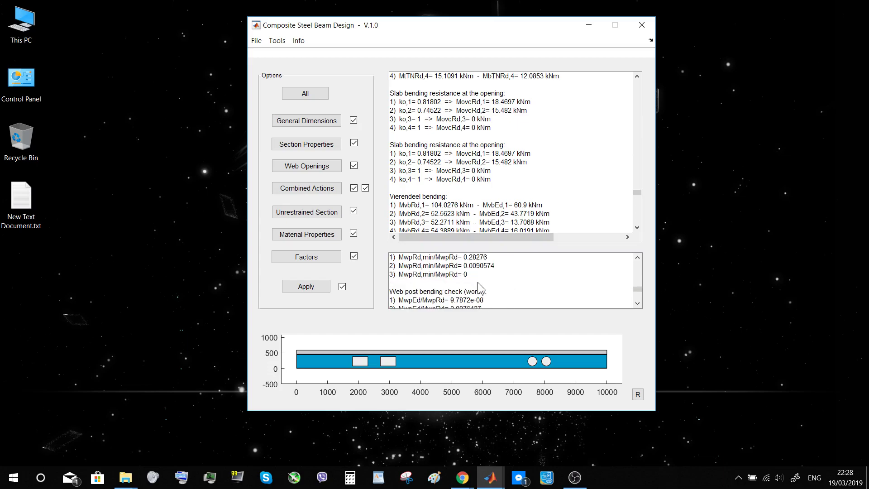
left_click(477, 281)
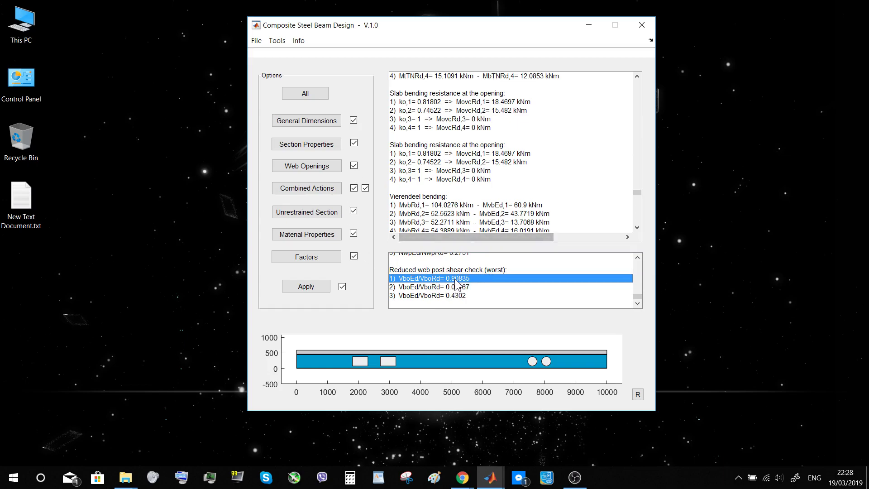
Step: Export the calculations as a PDF and bring the exported report's viewer to the front
left_click(298, 40)
mouse_move(277, 41)
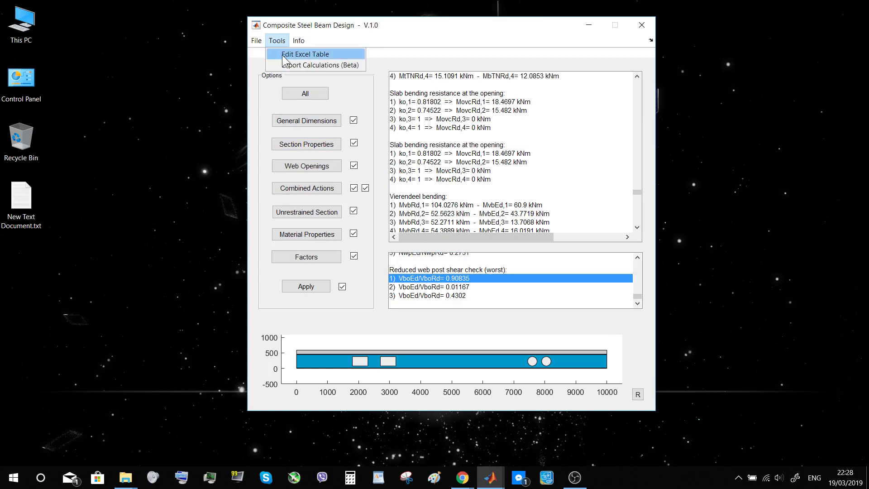
left_click(290, 66)
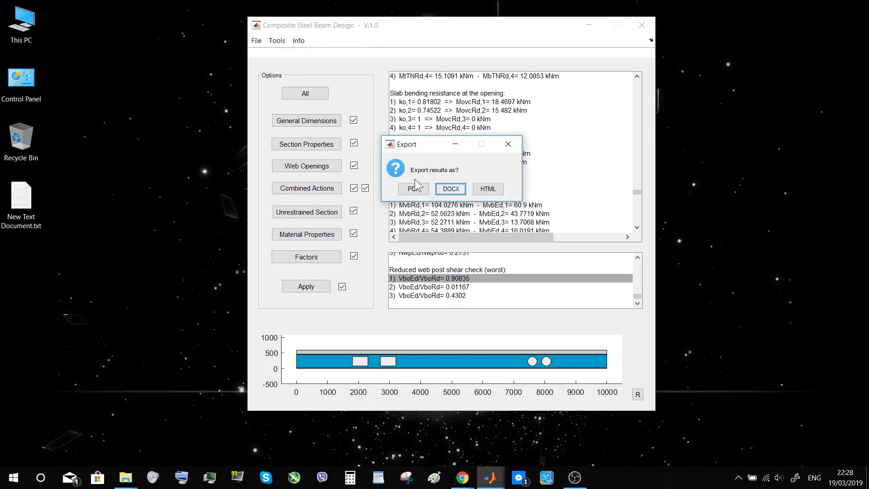
left_click(413, 190)
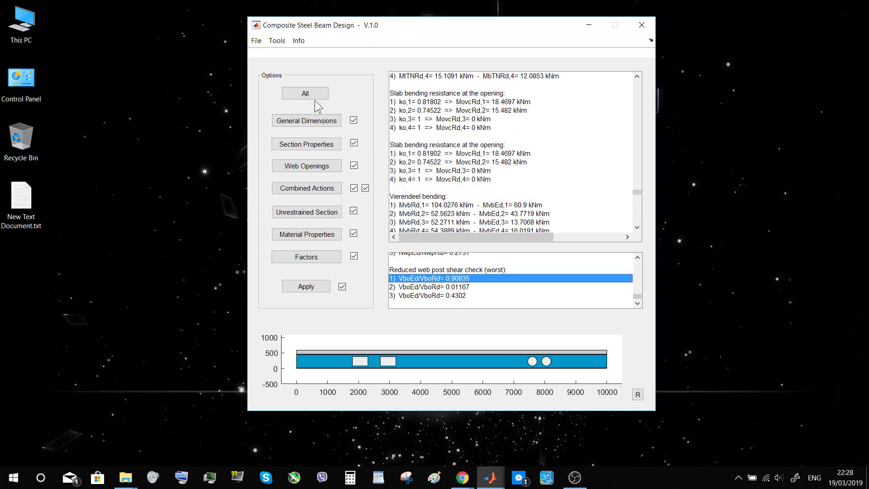
left_click(298, 41)
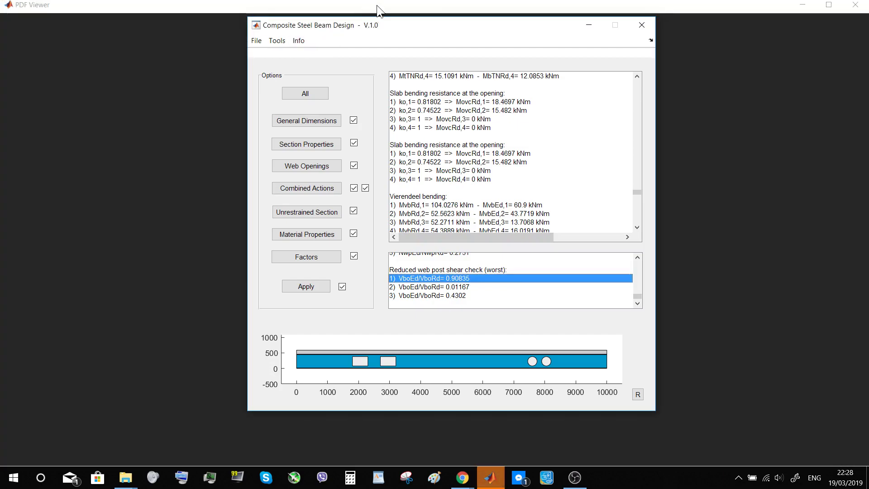
left_click(378, 4)
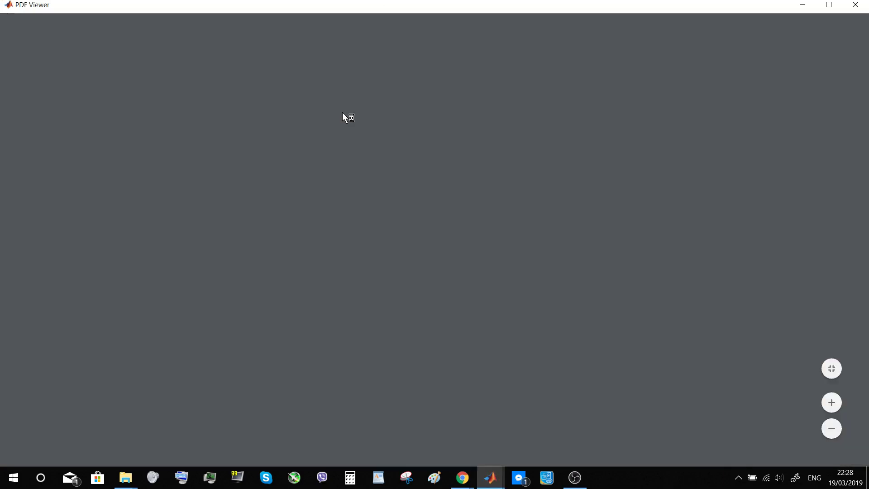
Step: Go to Chapter 1. Data in Perforated Beam.pdf and examine the beam drawing, force diagrams and general dimensions
scroll(358, 152, "down", 10)
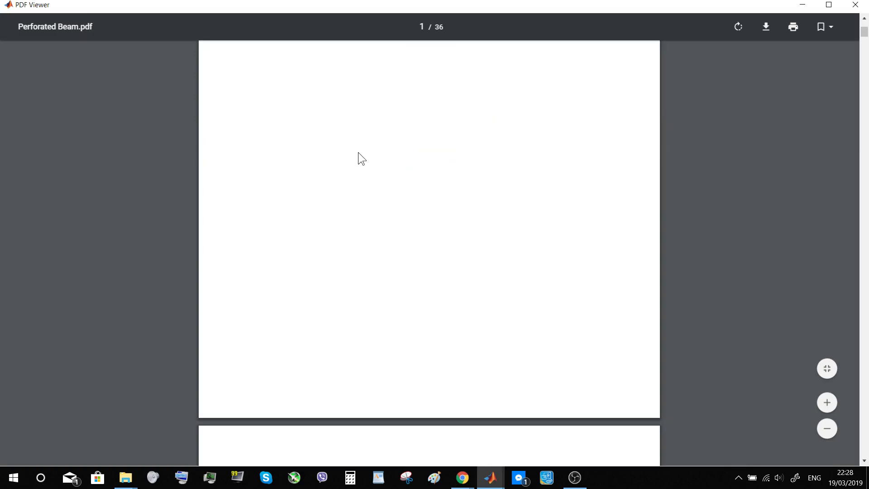
scroll(304, 144, "up", 3)
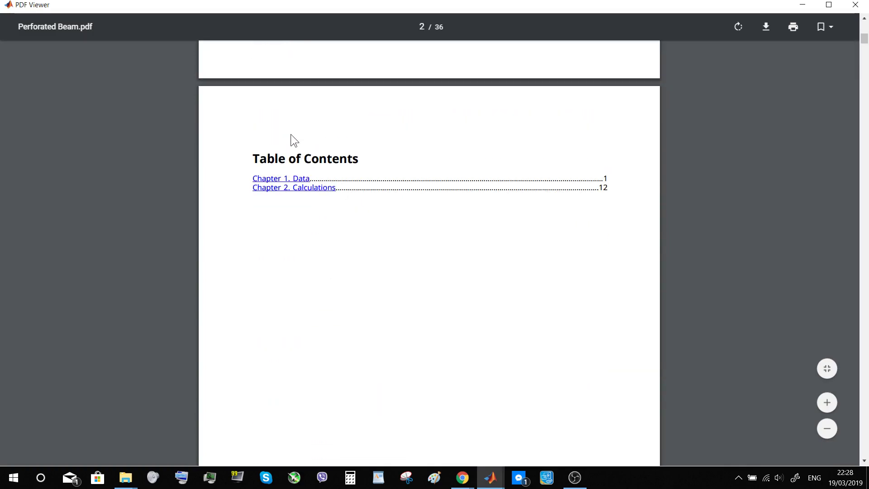
left_click(298, 180)
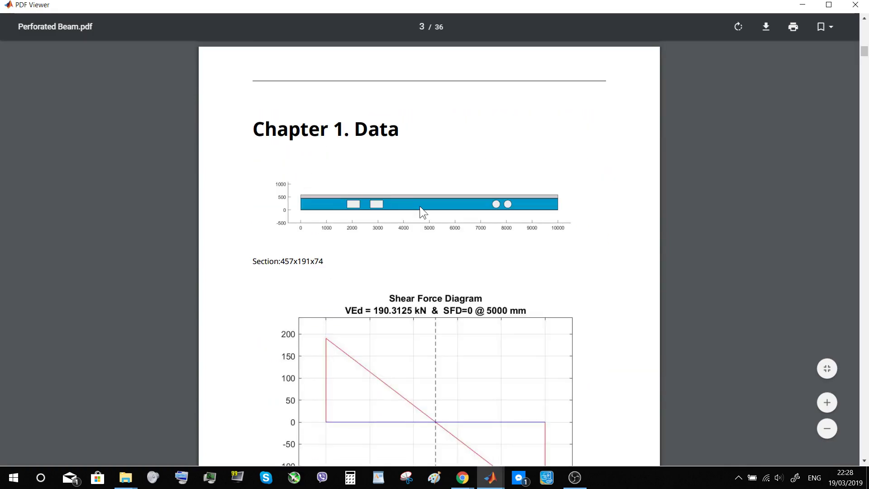
scroll(420, 206, "down", 7)
scroll(423, 163, "down", 10)
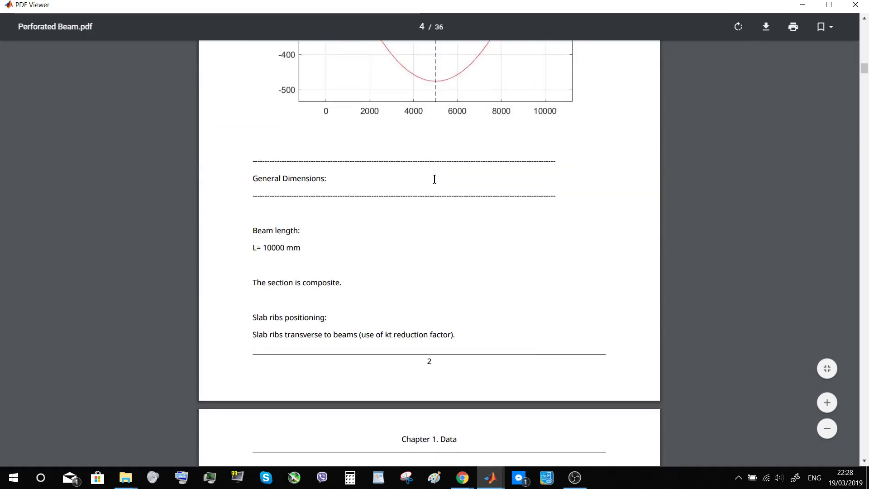
scroll(435, 179, "down", 2)
scroll(362, 160, "up", 1)
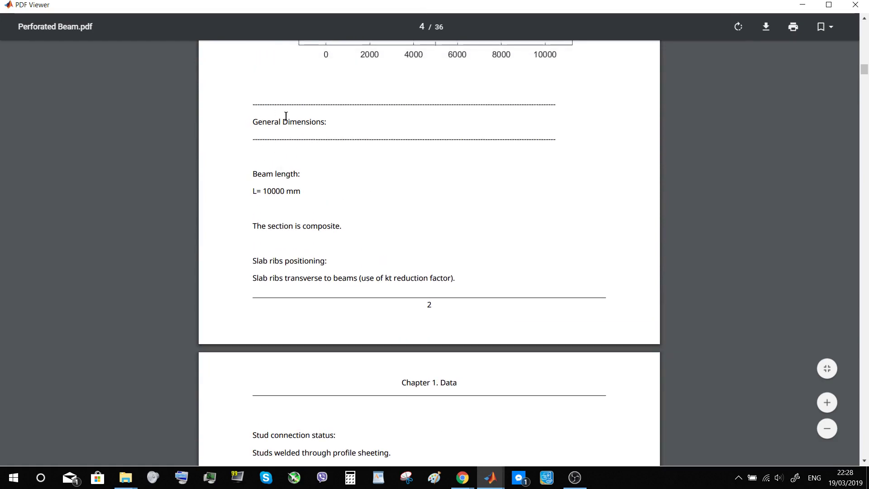
Step: Examine the rest of the PDF's data chapter, including shear studs, web openings and design actions
scroll(308, 181, "down", 3)
scroll(319, 192, "down", 20)
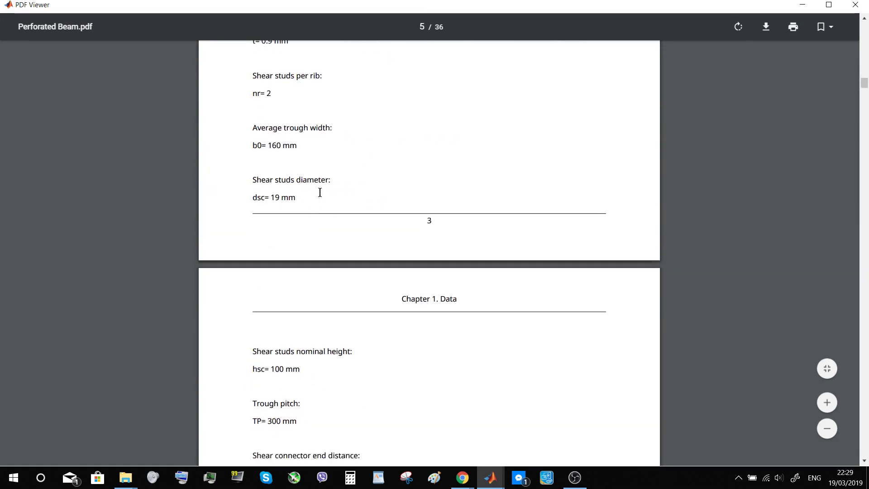
scroll(734, 196, "down", 20)
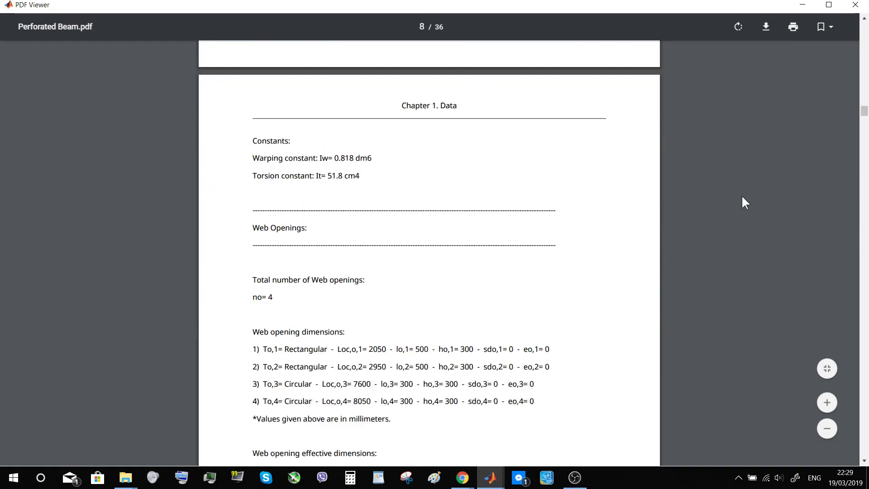
scroll(684, 206, "down", 20)
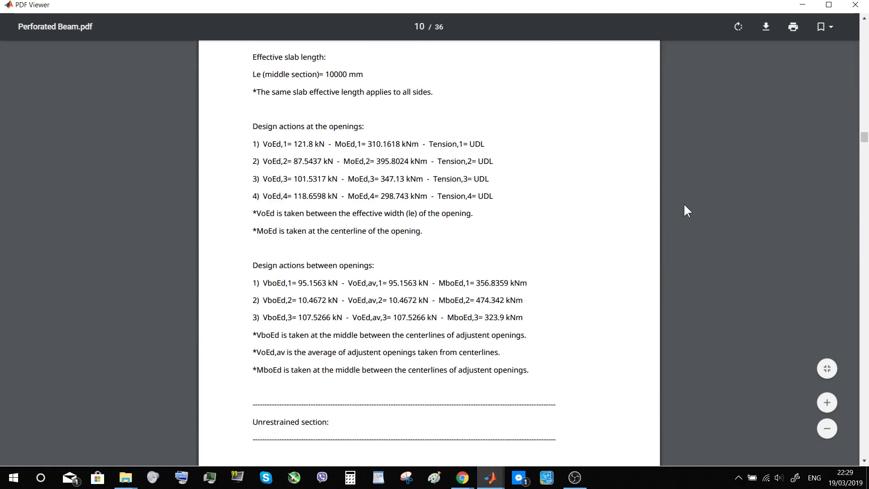
scroll(566, 194, "down", 10)
scroll(321, 150, "up", 3)
left_click_drag(252, 168, 513, 172)
Step: Examine the PDF's calculations chapter from section classification to the reduced web post shear check, highlighting that check's first ratio
scroll(475, 182, "down", 12)
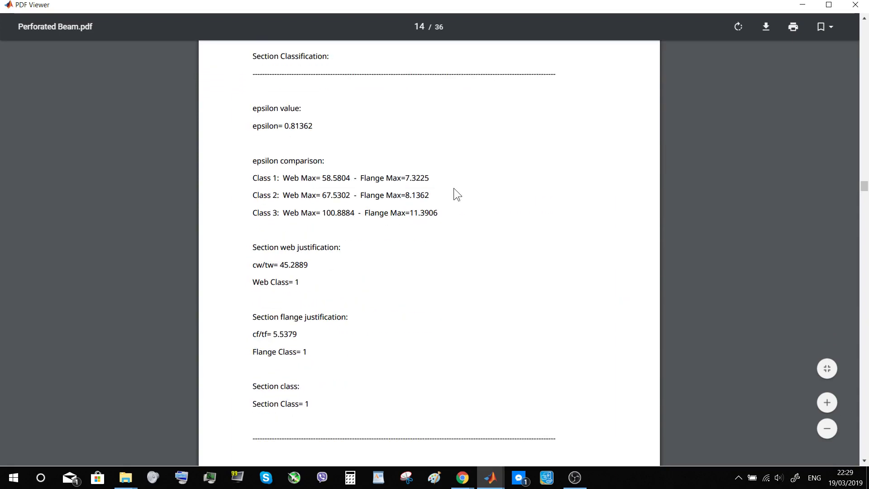
scroll(453, 189, "down", 20)
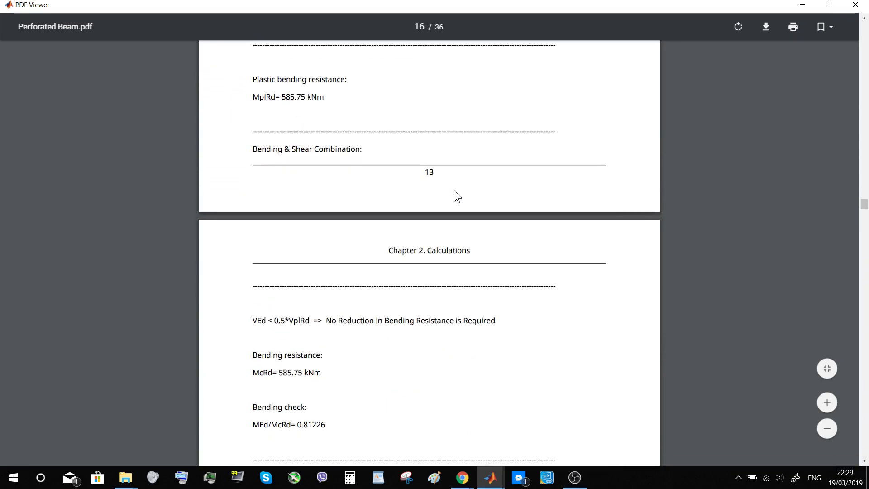
scroll(454, 190, "down", 20)
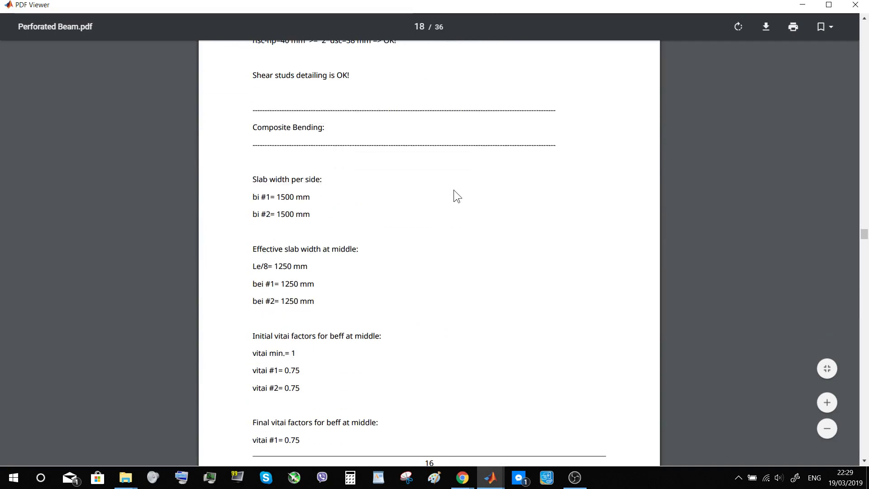
left_click_drag(864, 248, 849, 455)
scroll(847, 450, "down", 6)
scroll(462, 269, "up", 8)
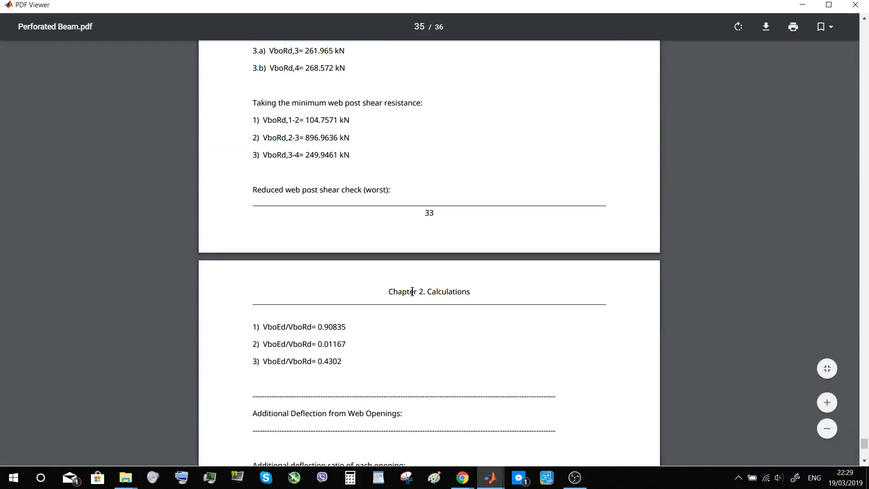
left_click_drag(257, 326, 359, 326)
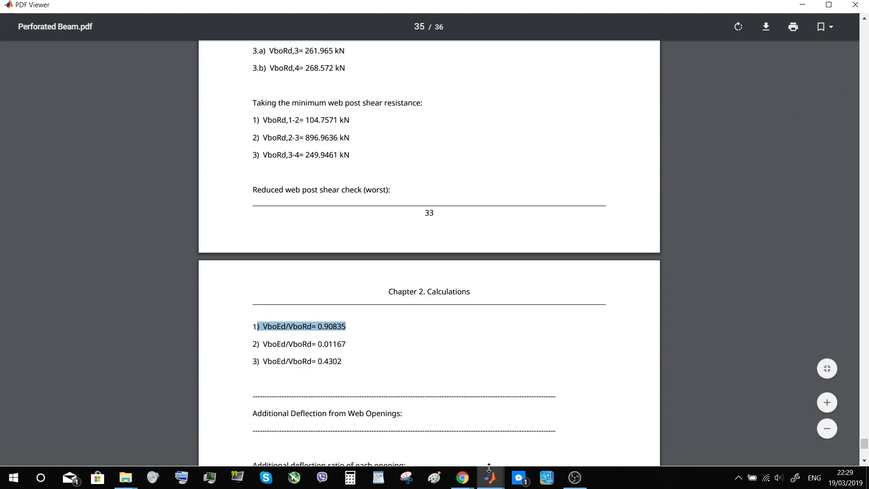
Step: Switch back to Composite Steel Beam Design, minimize the PDF viewer and open New Text Document.txt from the desktop
mouse_move(490, 473)
left_click(498, 430)
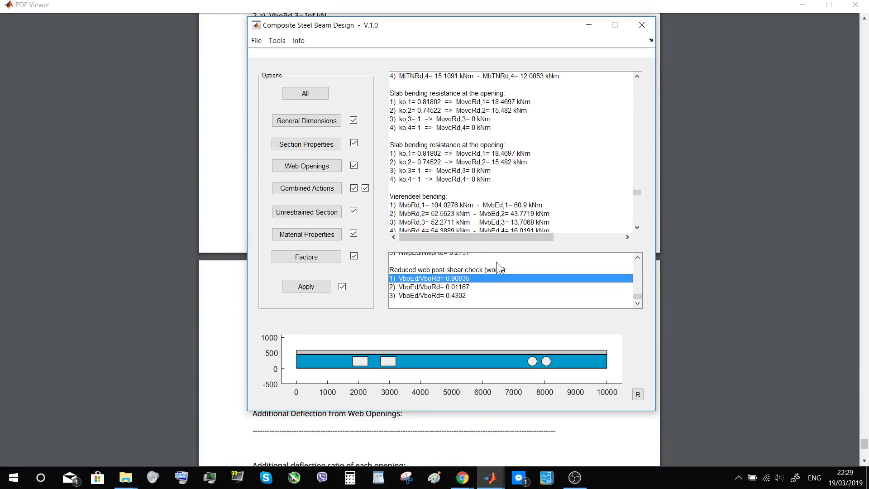
left_click(492, 289)
left_click(509, 171)
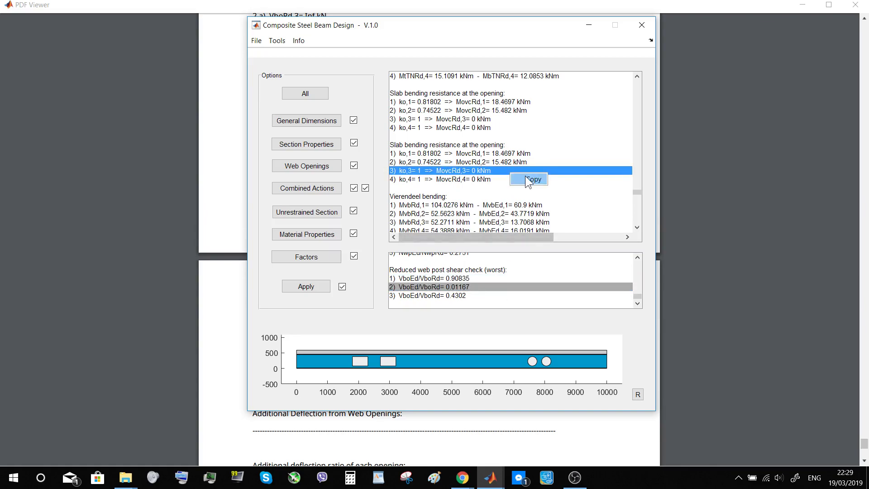
left_click(802, 4)
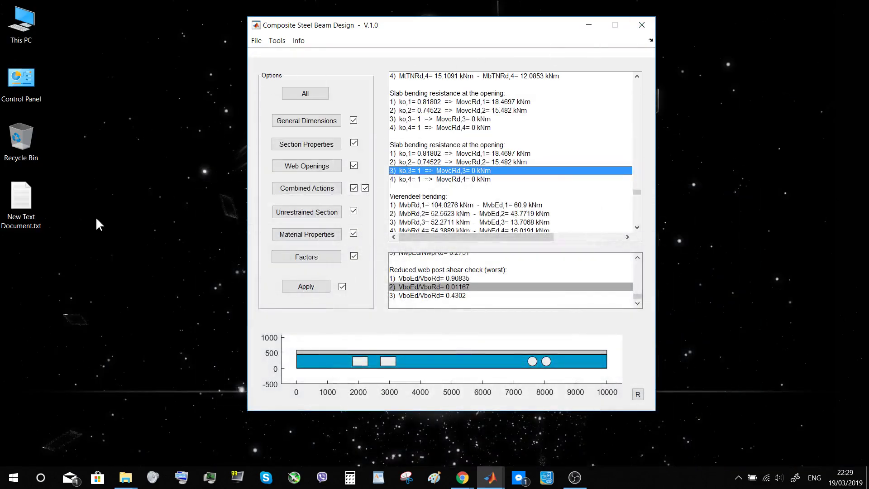
left_click(25, 205)
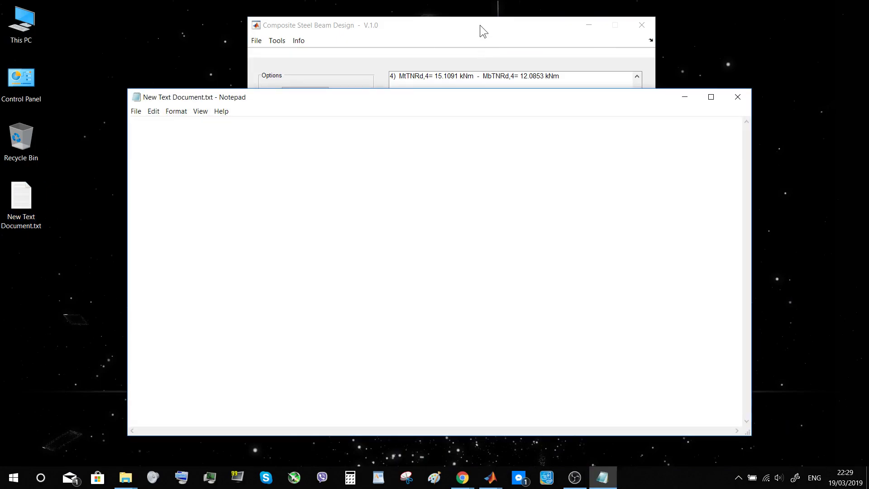
Step: Copy the full calculation results from Composite Steel Beam Design and paste them into New Text Document.txt
left_click_drag(480, 25, 369, 17)
right_click(387, 119)
left_click(401, 129)
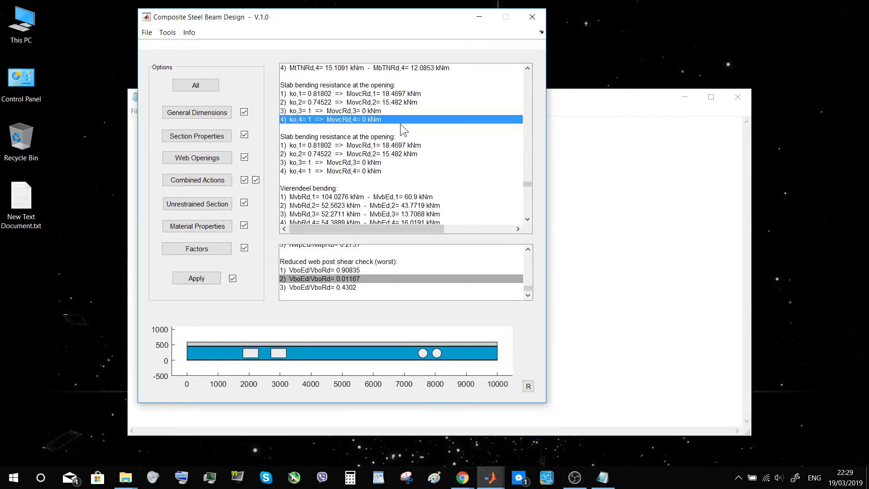
left_click(546, 159)
right_click(339, 146)
left_click(374, 190)
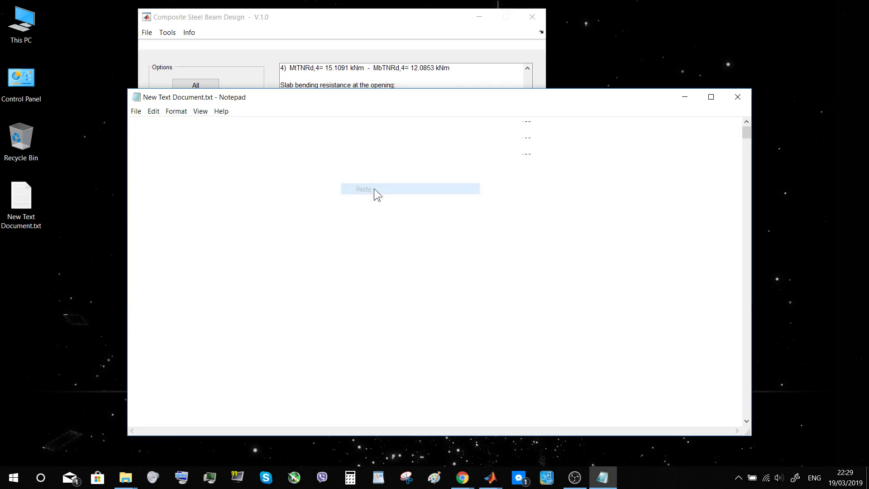
Step: Examine the pasted calculations through to the additional deflection section, highlighting the first ratio of the reduced web post shear check
scroll(269, 355, "up", 6)
scroll(254, 316, "down", 6)
scroll(258, 314, "up", 13)
scroll(543, 292, "up", 7)
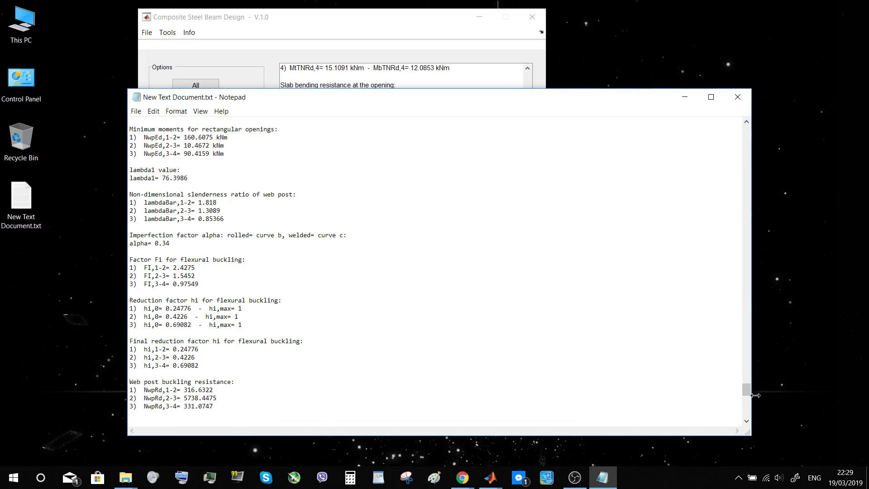
left_click_drag(747, 389, 739, 431)
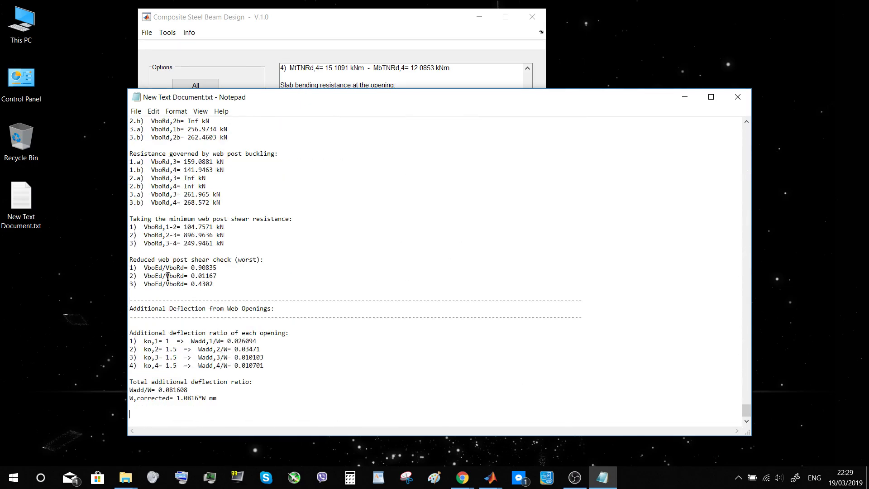
left_click_drag(225, 268, 131, 268)
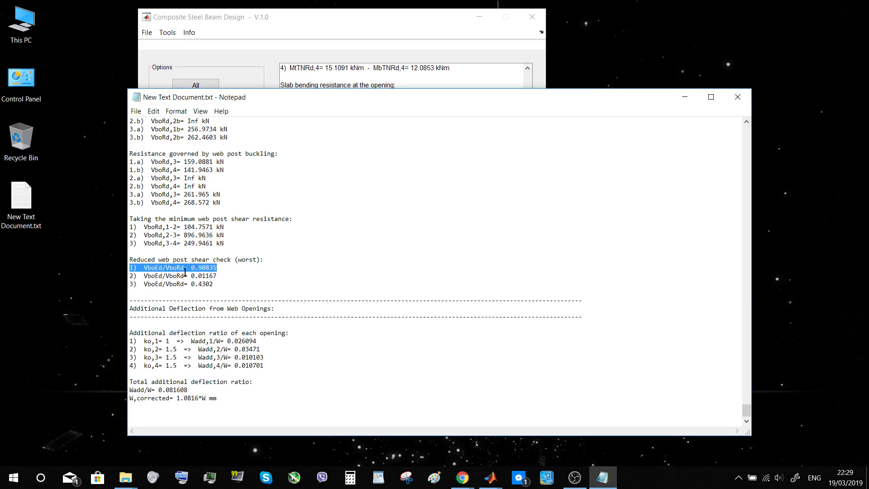
left_click(305, 374)
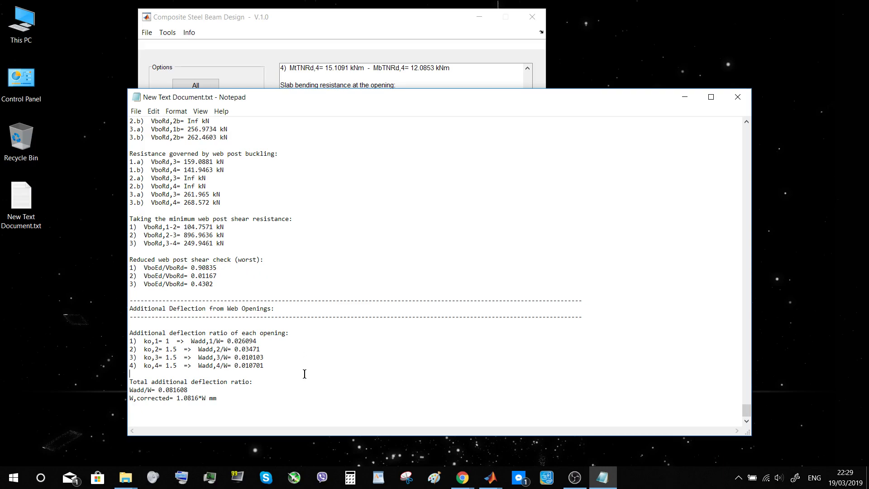
Step: Replace the whole content of New Text Document.txt with the beam check results copied from Composite Steel Beam Design
key("ctrl+a")
key("Delete")
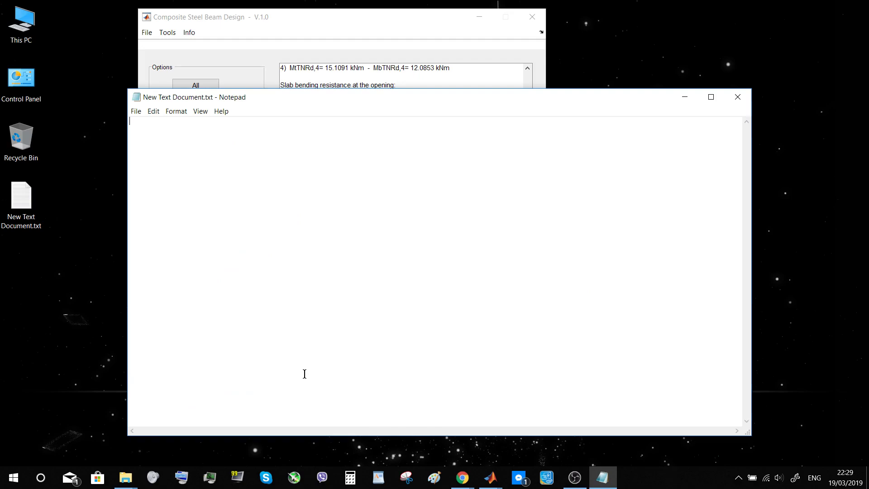
left_click(363, 28)
left_click(380, 262)
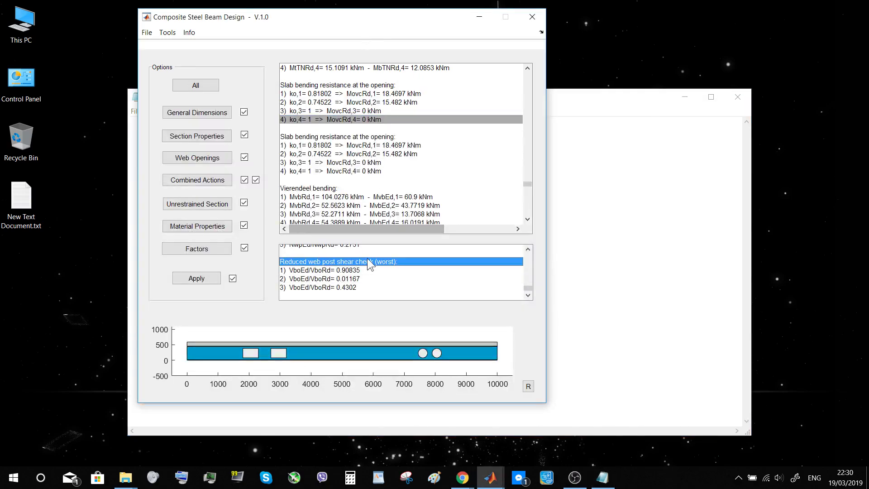
key("alt+Tab")
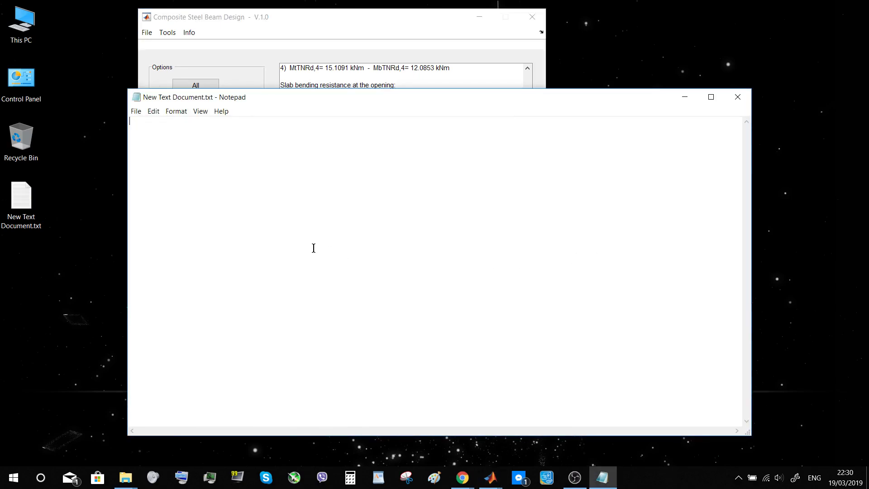
right_click(313, 247)
left_click(338, 289)
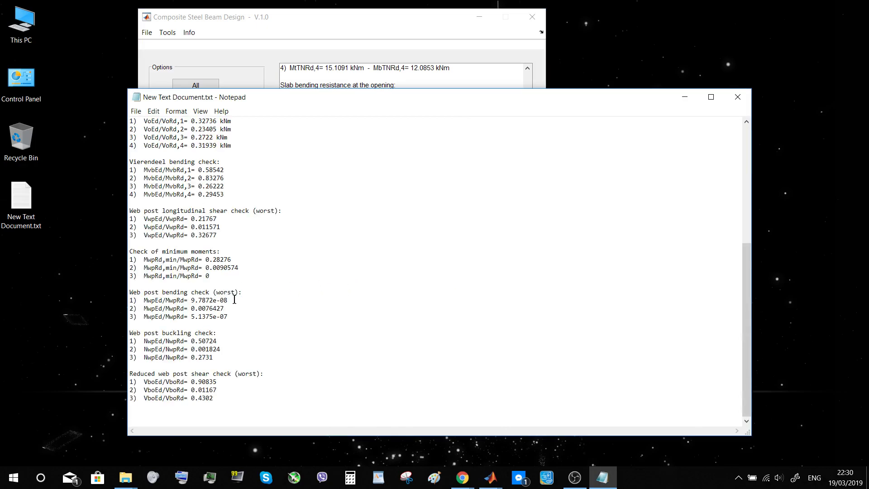
Step: Review the pasted beam checks from start to end, highlighting the first ratio of the reduced web post shear check
scroll(233, 294, "up", 15)
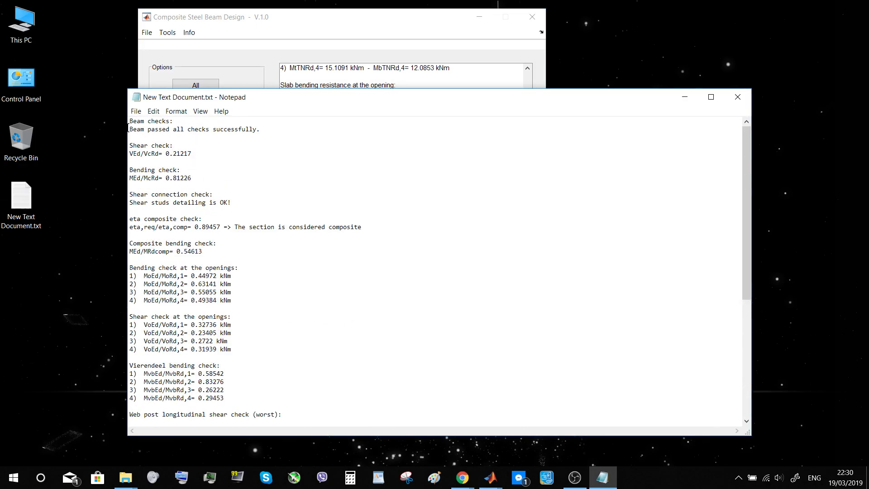
scroll(187, 142, "down", 8)
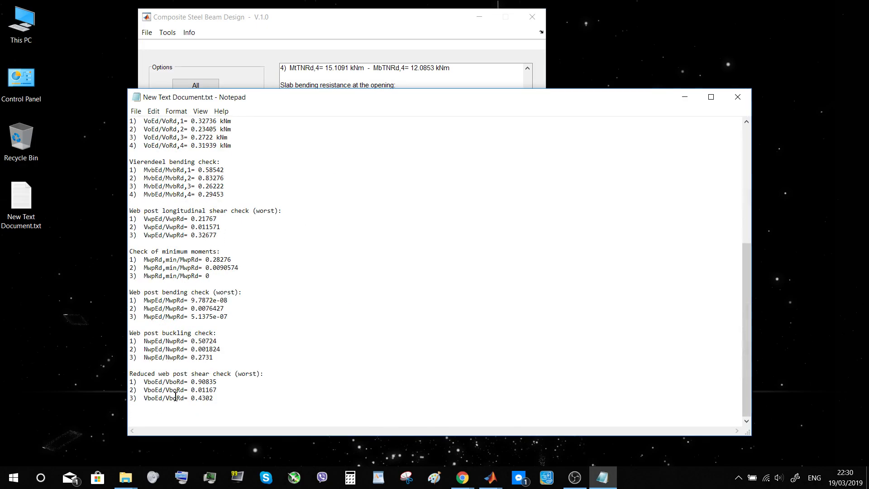
left_click_drag(225, 382, 129, 381)
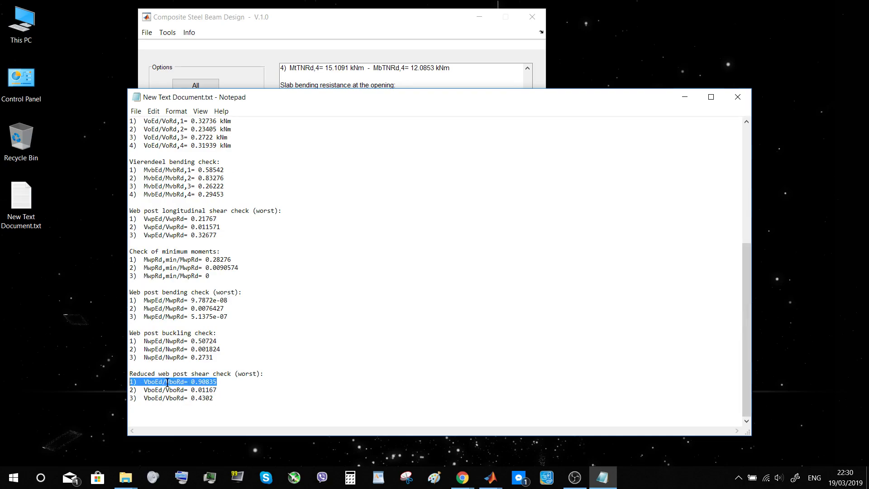